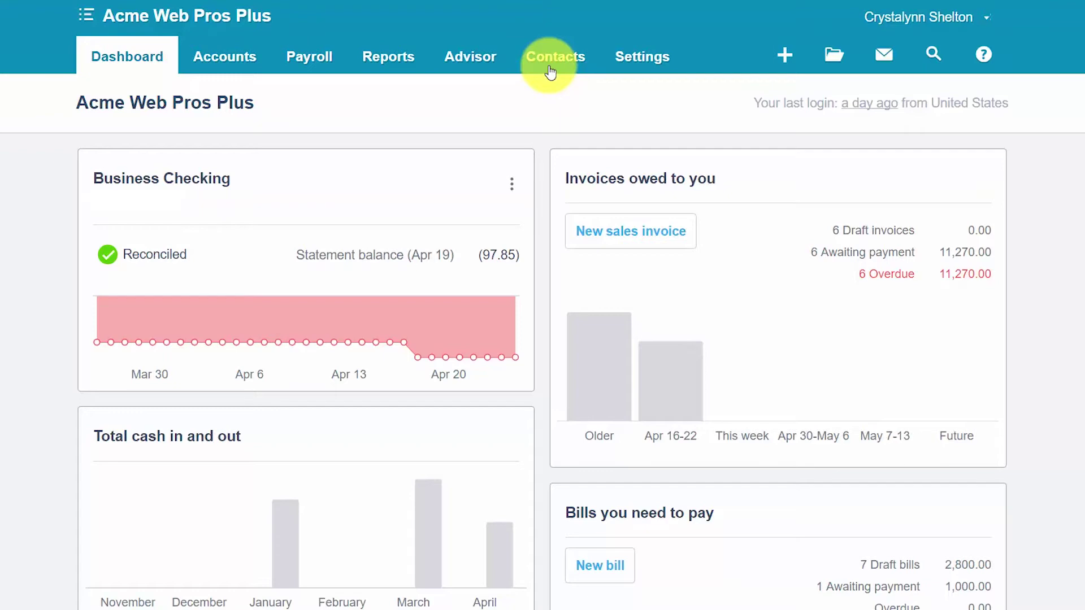
- Go to Contacts > Suppliers and start a new contact form for Computers R Us
{"action": "left_click", "coordinate": [551, 70]}
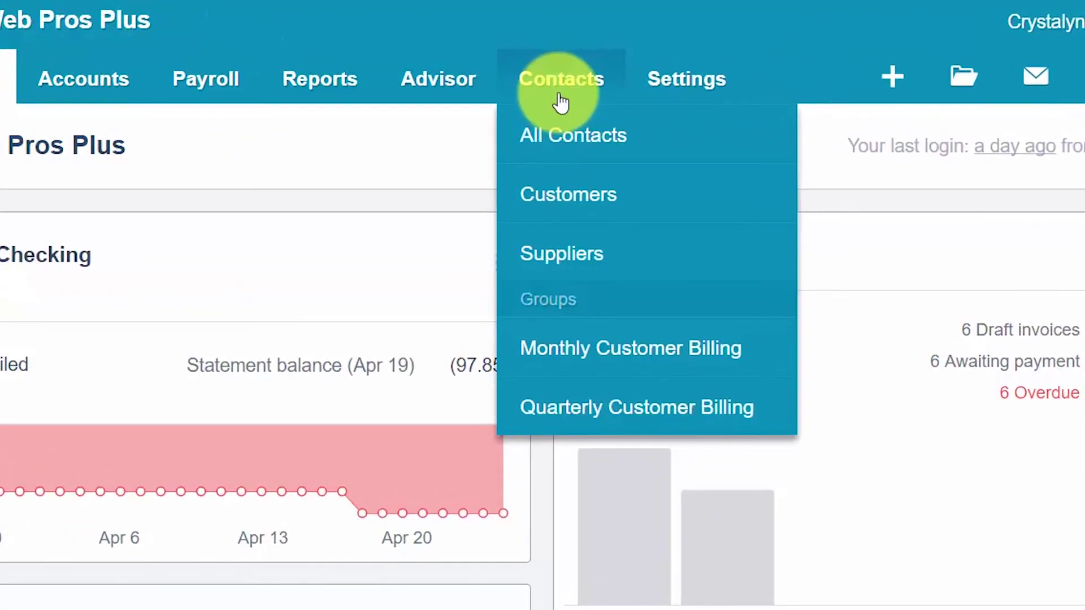
{"action": "left_click", "coordinate": [561, 260]}
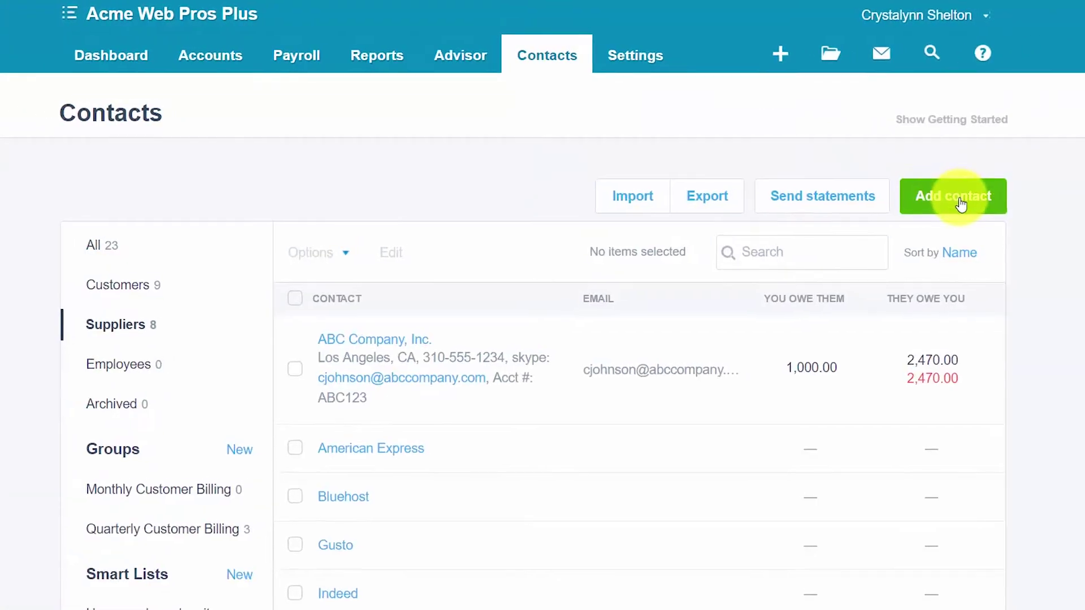
{"action": "left_click", "coordinate": [911, 285]}
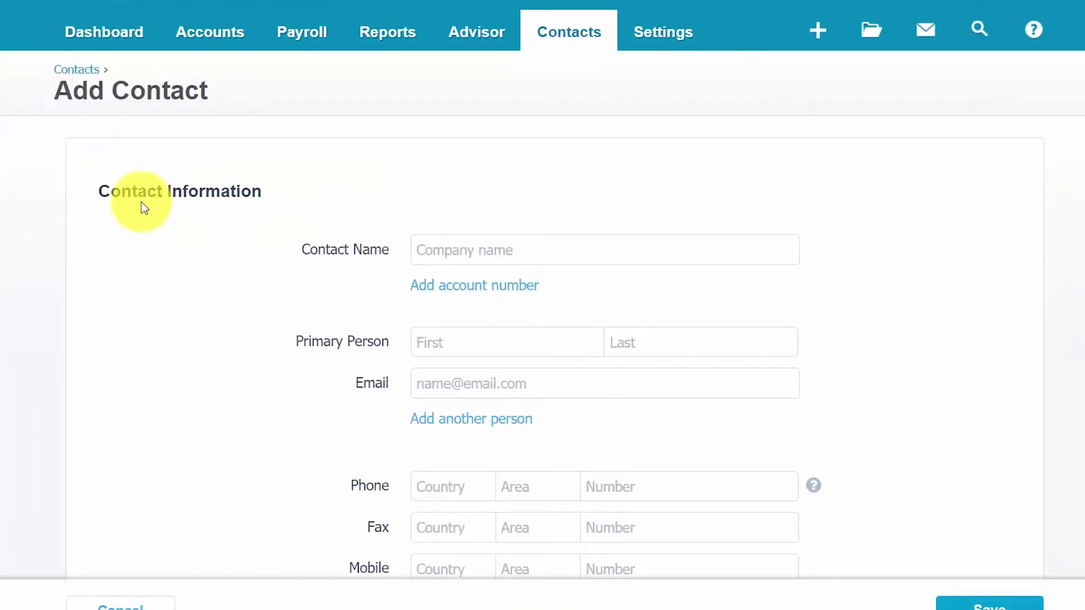
{"action": "scroll", "coordinate": [151, 211], "scroll_direction": "down", "scroll_amount": 20}
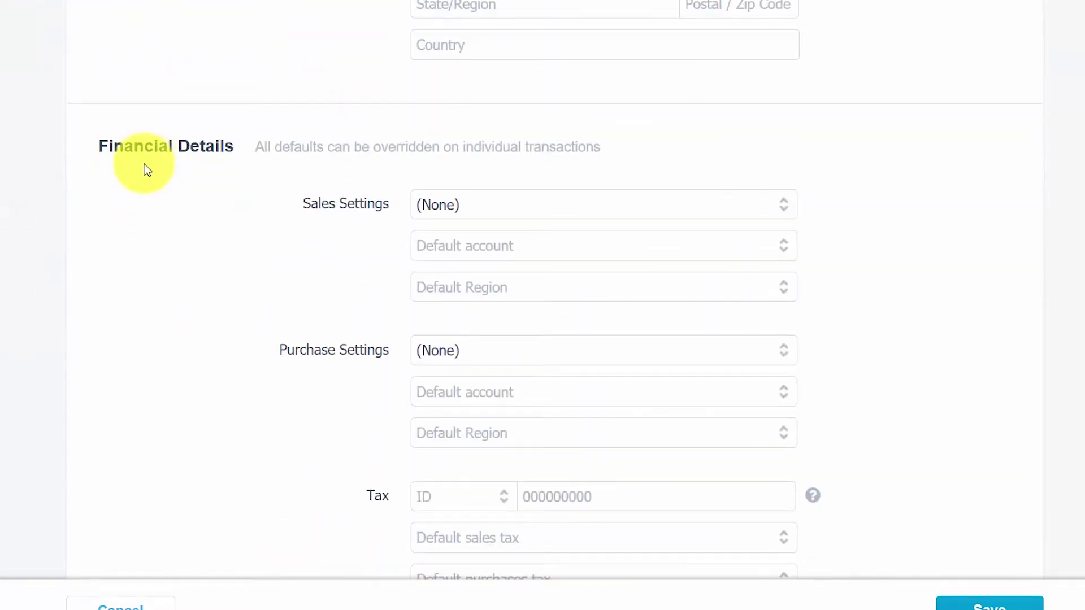
{"action": "scroll", "coordinate": [145, 167], "scroll_direction": "up", "scroll_amount": 10}
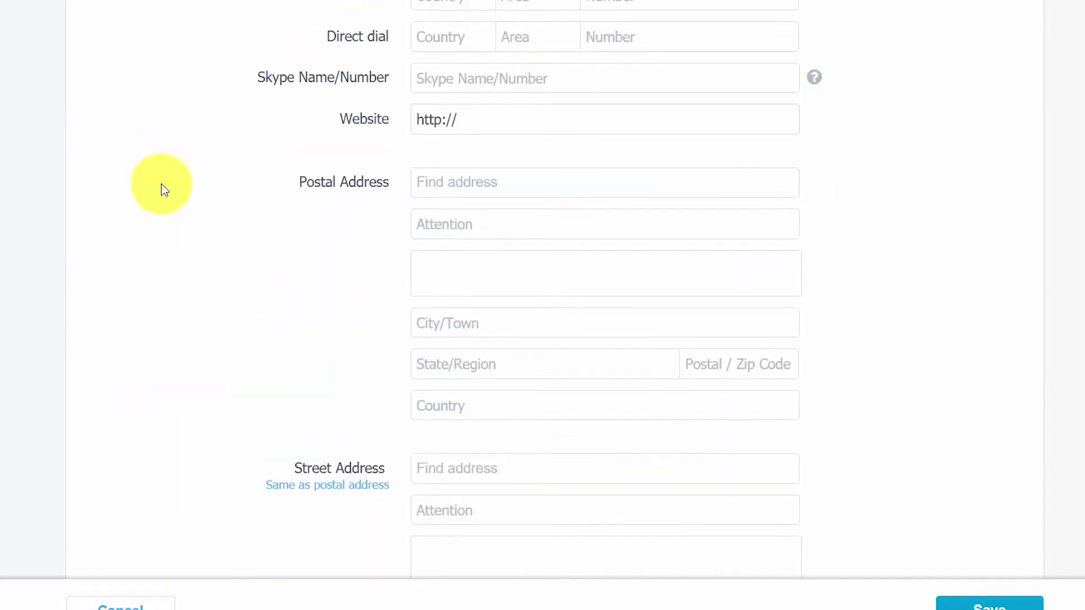
{"action": "scroll", "coordinate": [162, 189], "scroll_direction": "up", "scroll_amount": 9}
{"action": "scroll", "coordinate": [165, 195], "scroll_direction": "up", "scroll_amount": 1}
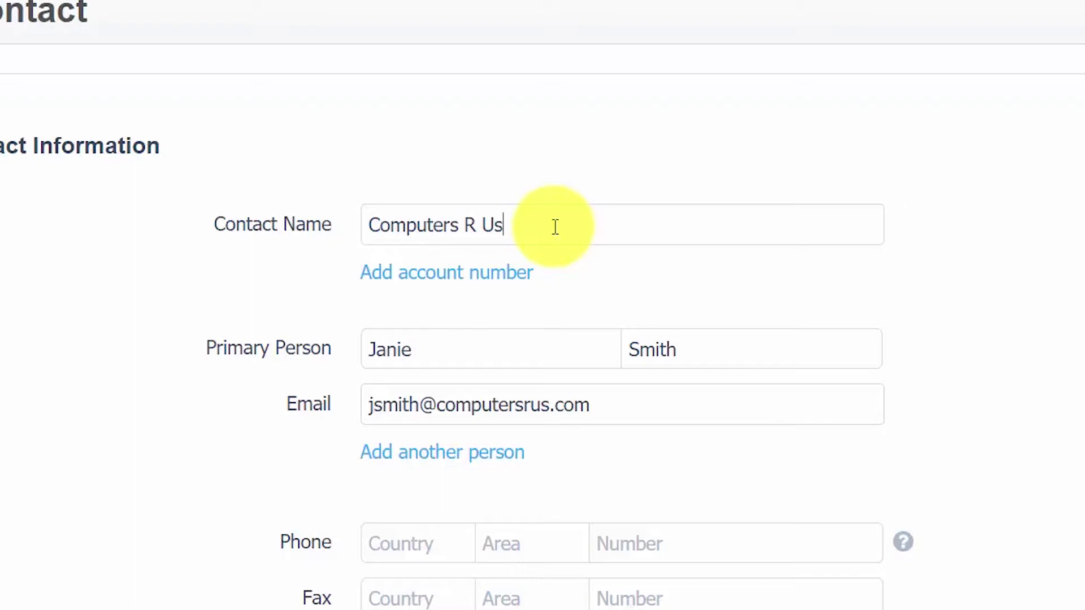
- Add a blank Account Number field and fill in the primary person's name and e-mail
{"action": "left_click", "coordinate": [437, 277]}
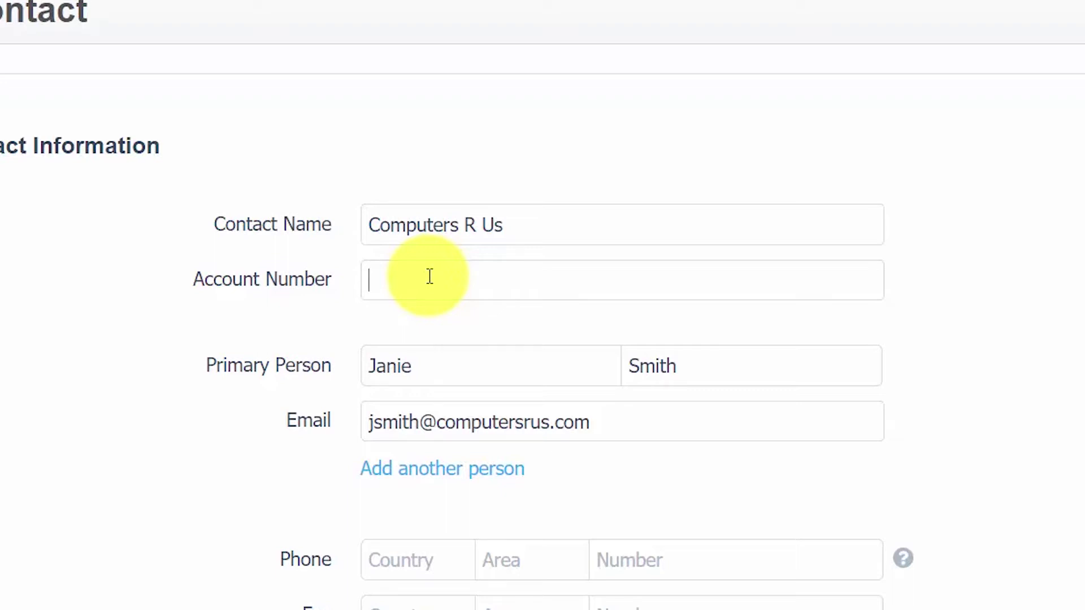
{"action": "left_click", "coordinate": [509, 369]}
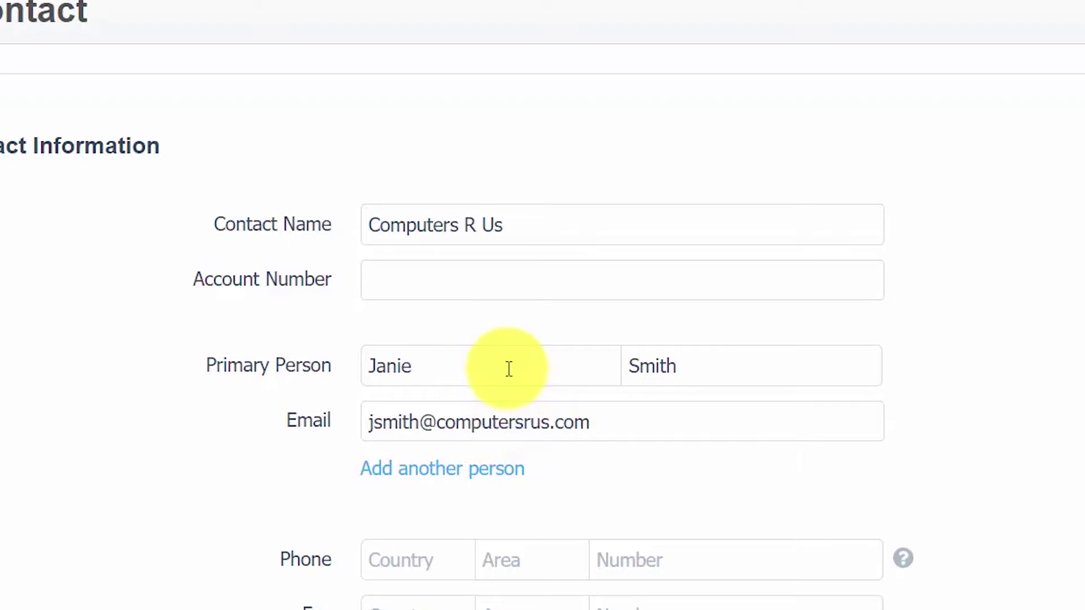
{"action": "left_click", "coordinate": [614, 421]}
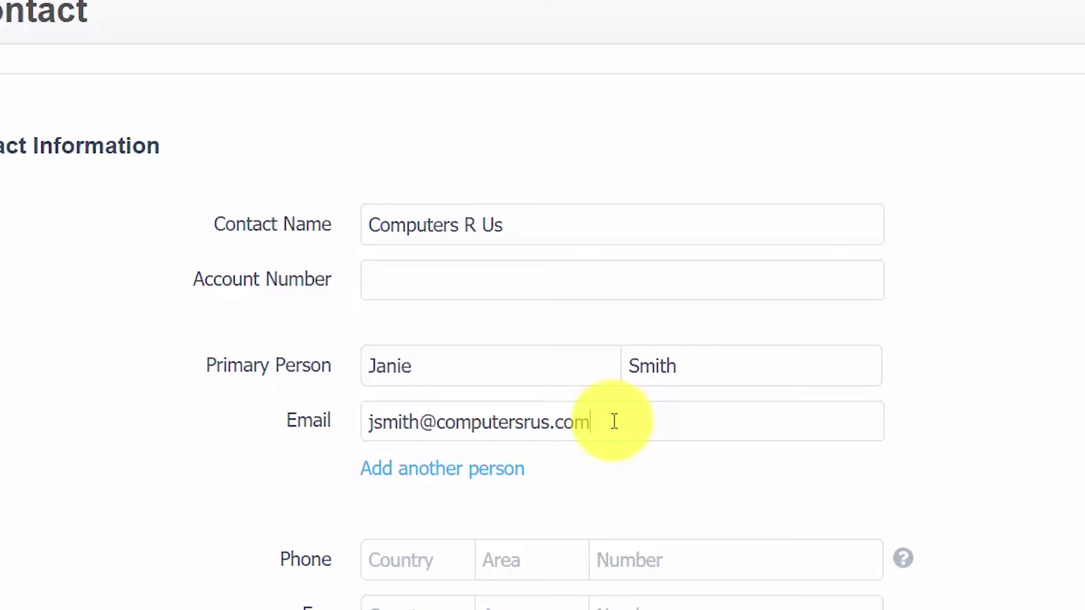
- Add a slot for a second contact person on the Computers R Us form
{"action": "left_click", "coordinate": [410, 482]}
{"action": "scroll", "coordinate": [413, 479], "scroll_direction": "down", "scroll_amount": 3}
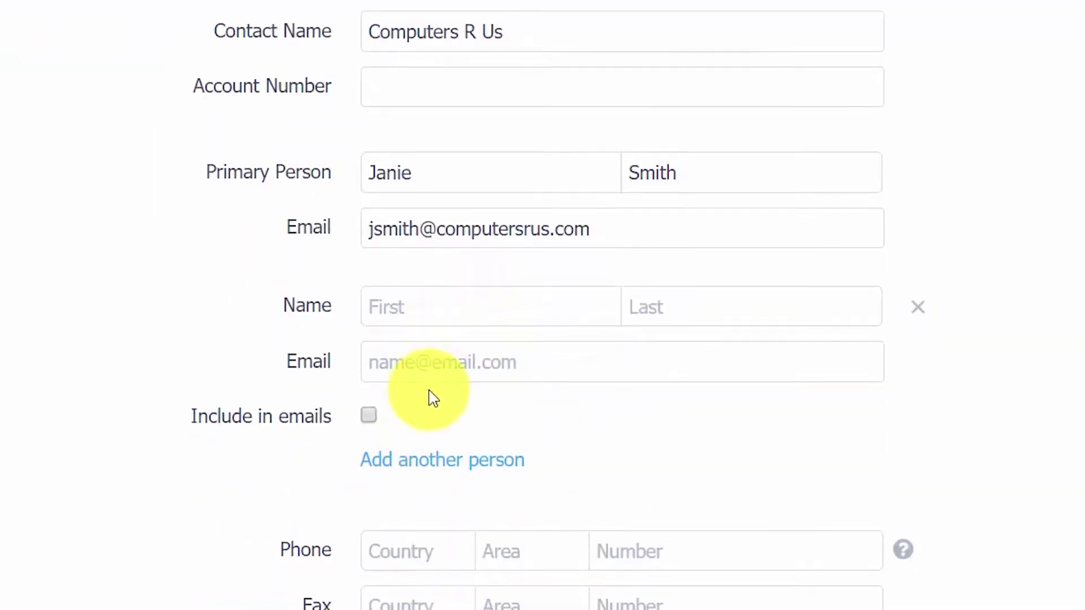
{"action": "scroll", "coordinate": [432, 399], "scroll_direction": "down", "scroll_amount": 3}
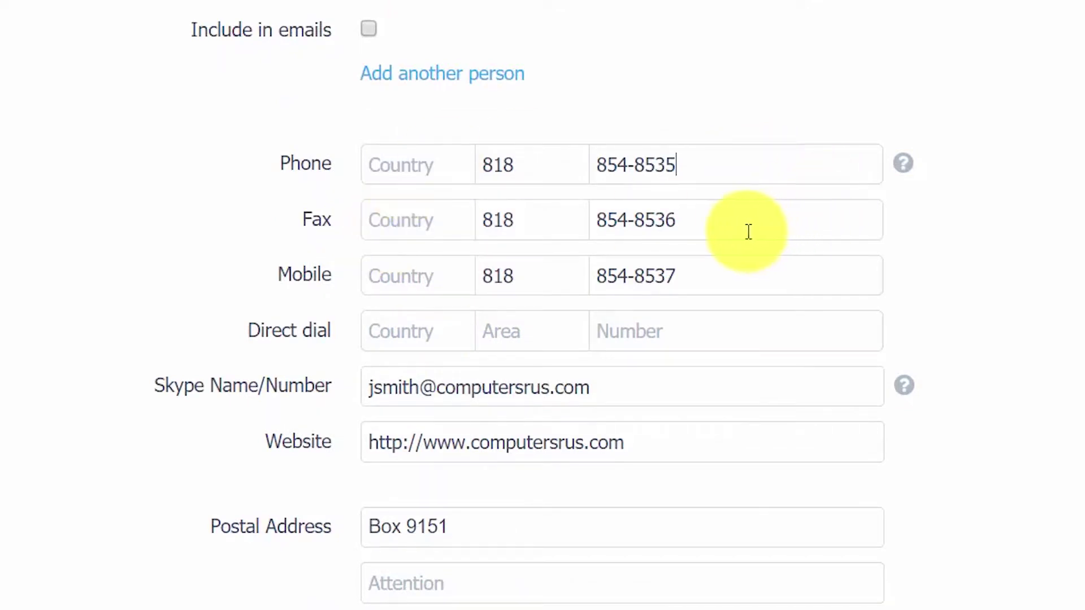
- Fill in the supplier's phone, fax, mobile, Skype name, website and postal address
{"action": "left_click", "coordinate": [742, 226]}
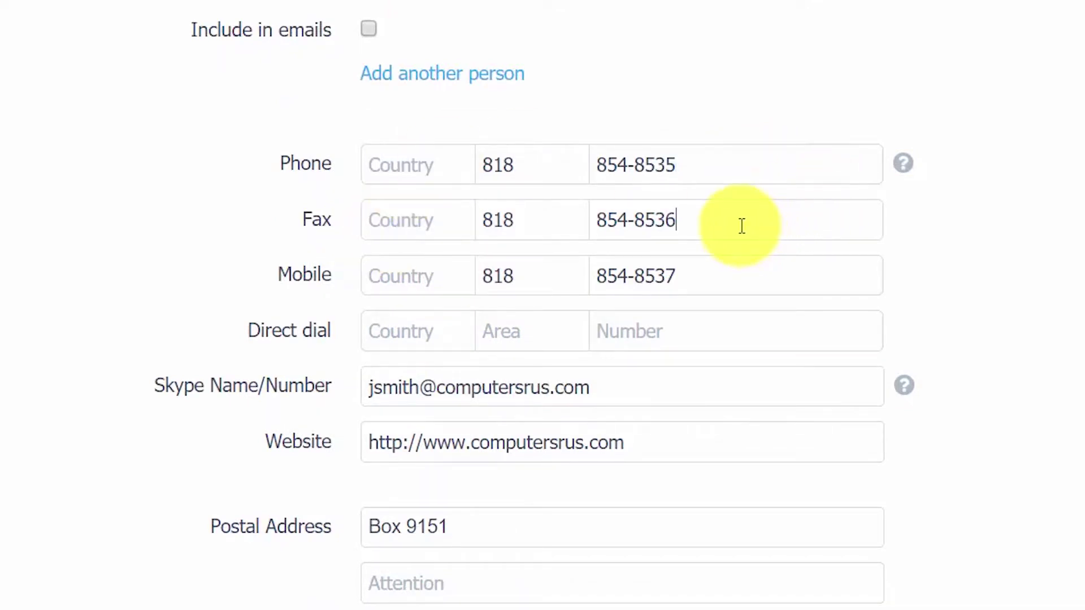
{"action": "left_click", "coordinate": [735, 287]}
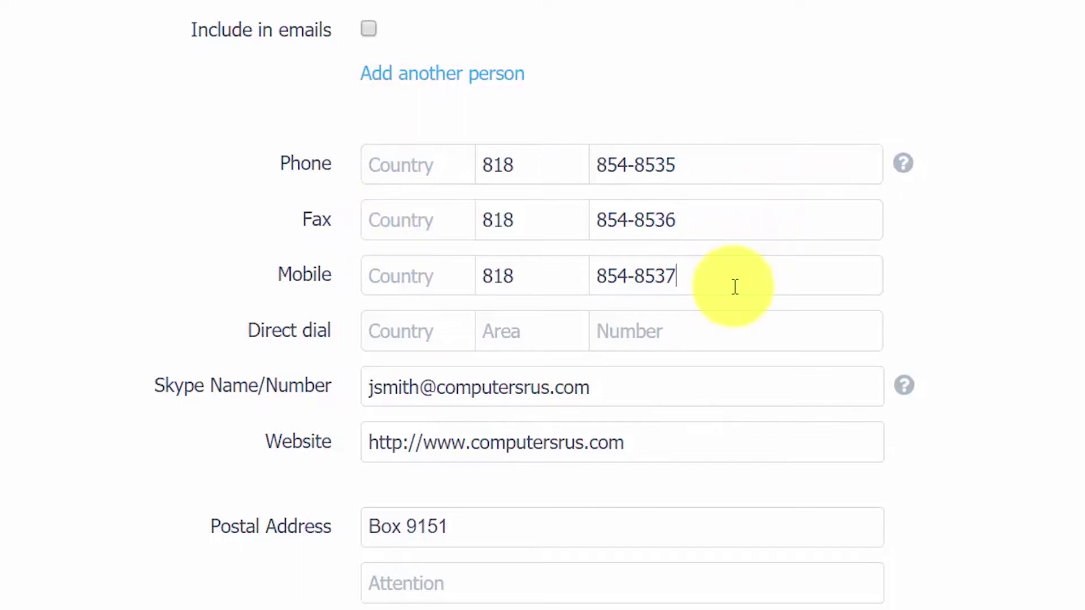
{"action": "left_click", "coordinate": [692, 388]}
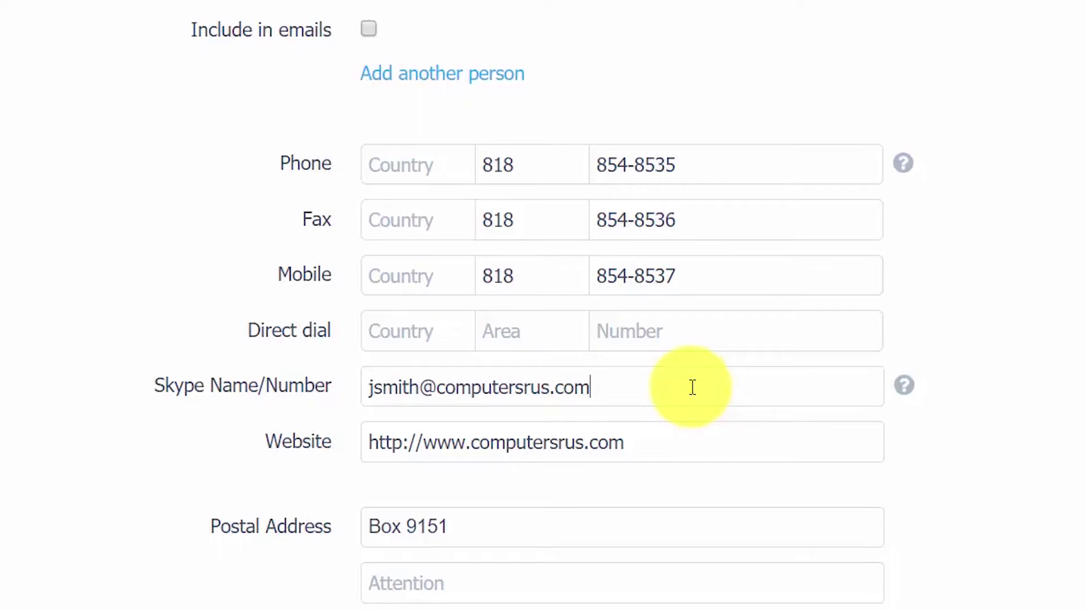
{"action": "left_click", "coordinate": [672, 444]}
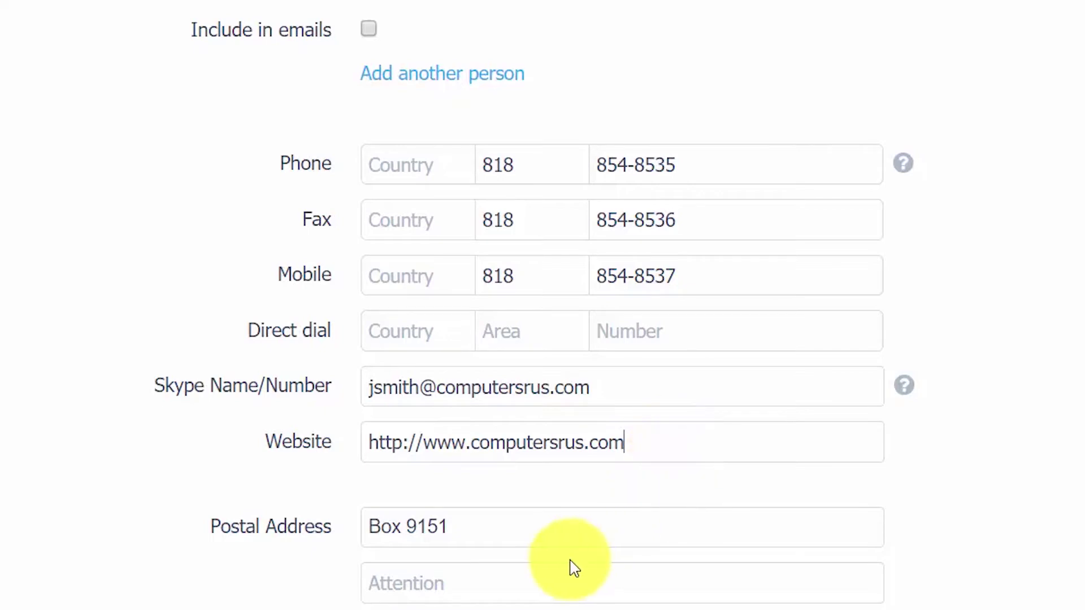
{"action": "triple_click", "coordinate": [537, 530]}
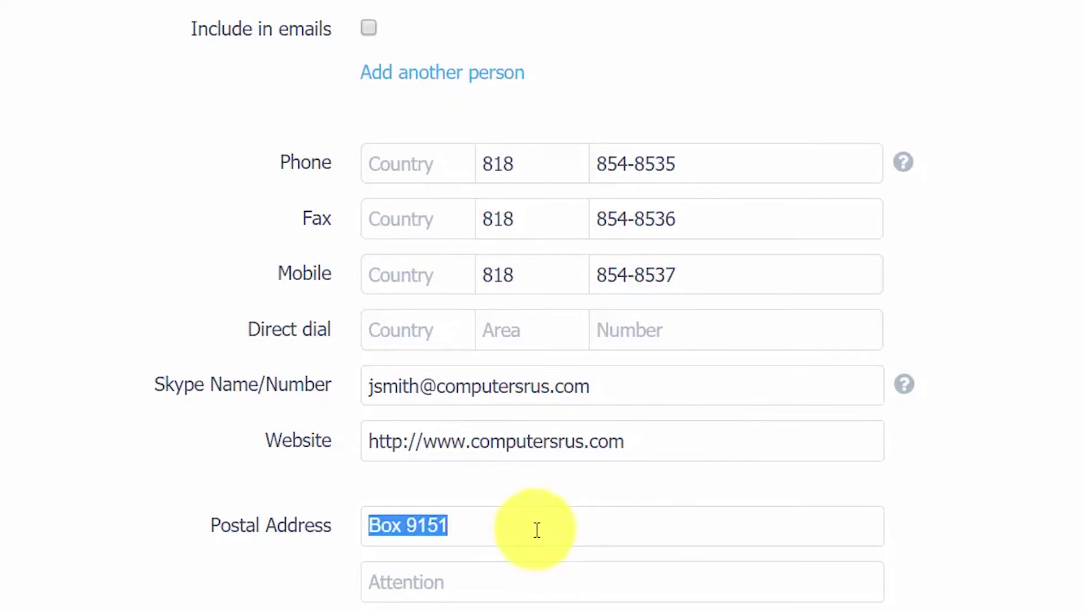
- Complete the postal city, state and zip, then enter a separate street address
{"action": "scroll", "coordinate": [537, 531], "scroll_direction": "down", "scroll_amount": 5}
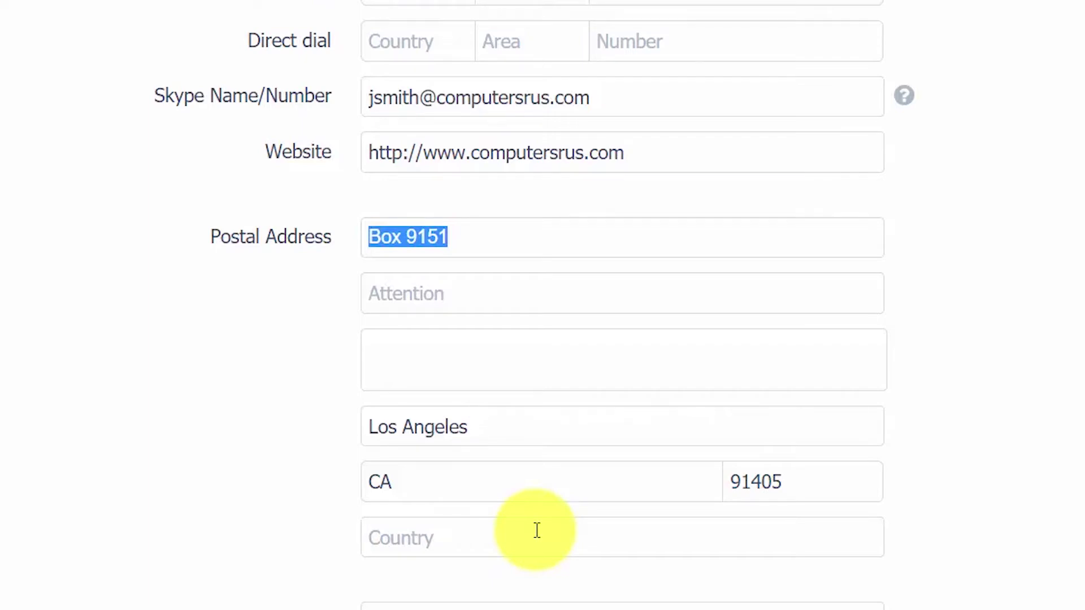
{"action": "scroll", "coordinate": [537, 530], "scroll_direction": "down", "scroll_amount": 6}
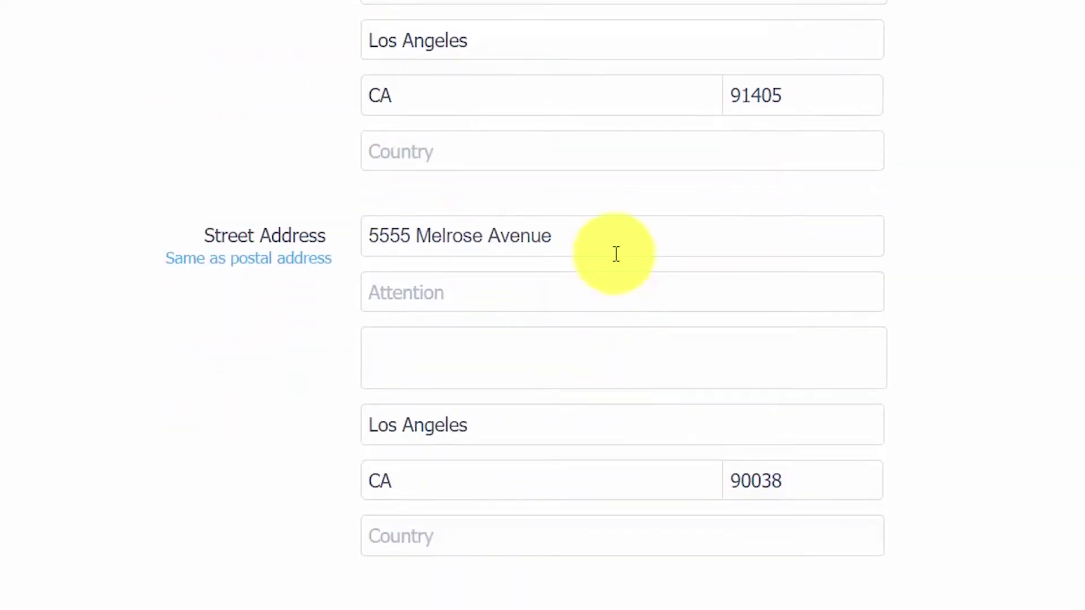
{"action": "triple_click", "coordinate": [613, 232]}
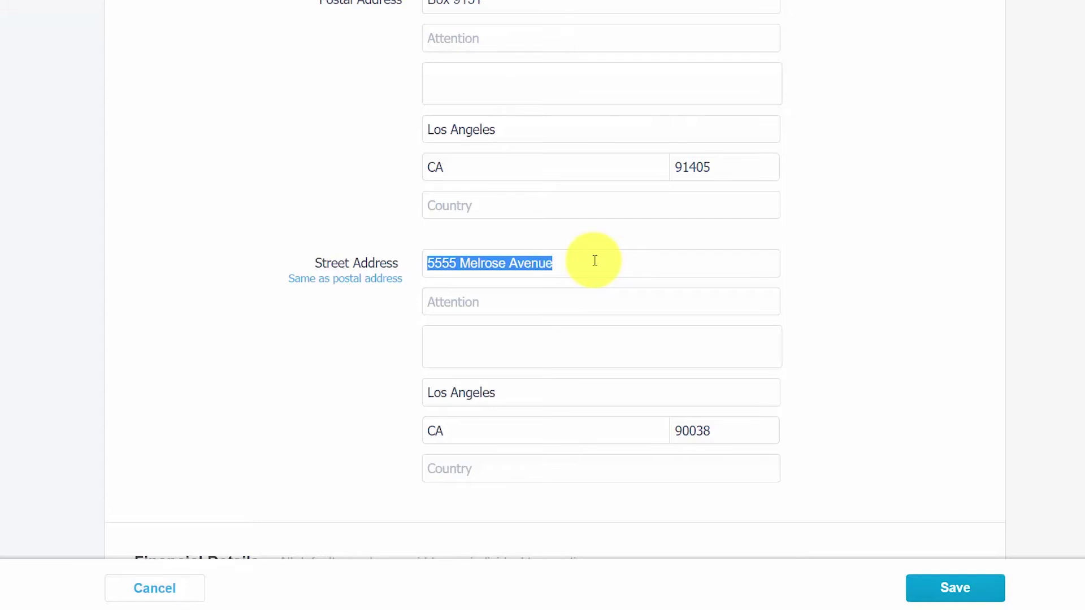
- Scroll the supplier form down to the Sales, Purchase and Tax settings
{"action": "left_click", "coordinate": [496, 477]}
{"action": "scroll", "coordinate": [511, 491], "scroll_direction": "down", "scroll_amount": 3}
{"action": "scroll", "coordinate": [514, 495], "scroll_direction": "down", "scroll_amount": 5}
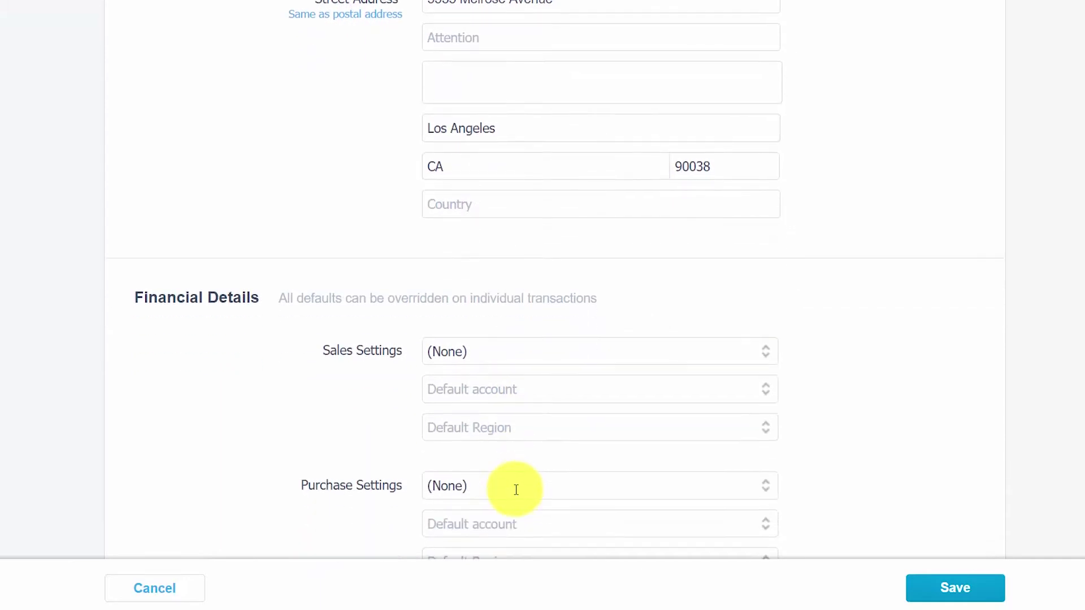
{"action": "scroll", "coordinate": [530, 477], "scroll_direction": "down", "scroll_amount": 1}
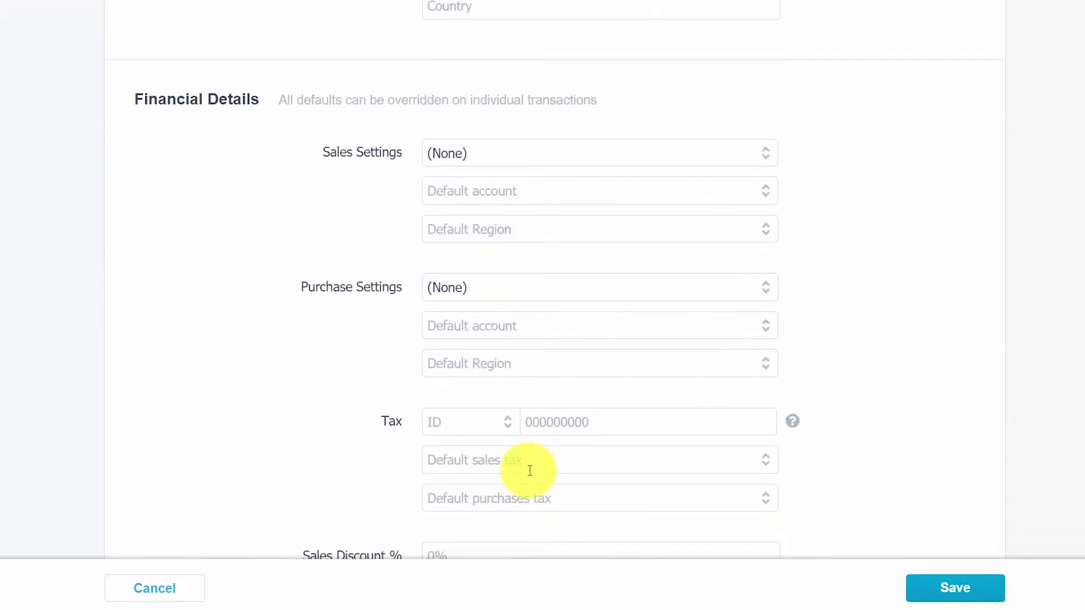
{"action": "scroll", "coordinate": [555, 407], "scroll_direction": "down", "scroll_amount": 1}
{"action": "scroll", "coordinate": [555, 407], "scroll_direction": "down", "scroll_amount": 1}
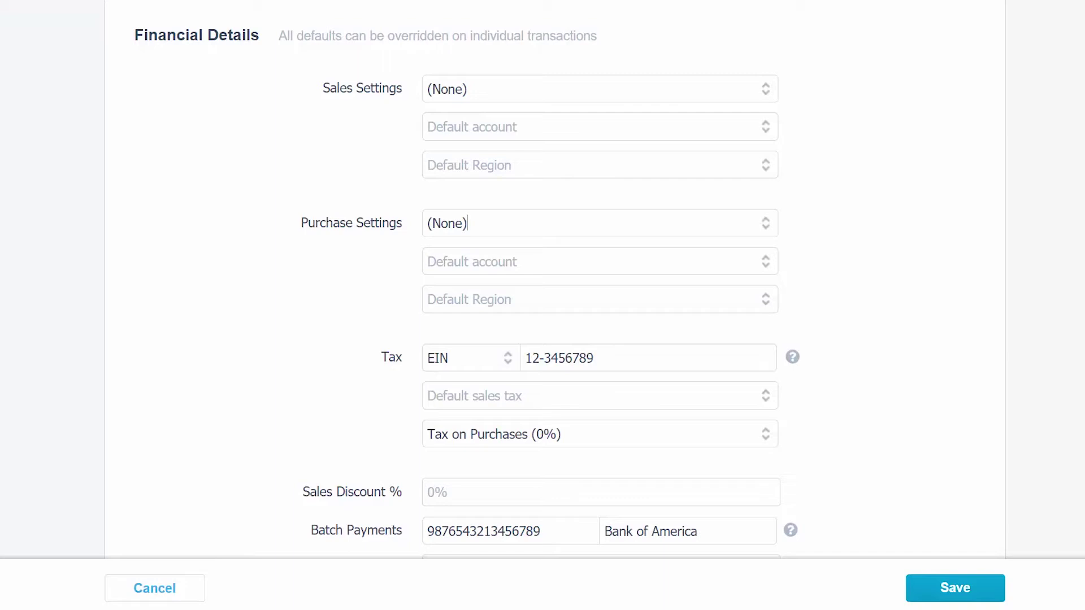
{"action": "scroll", "coordinate": [574, 356], "scroll_direction": "down", "scroll_amount": 1}
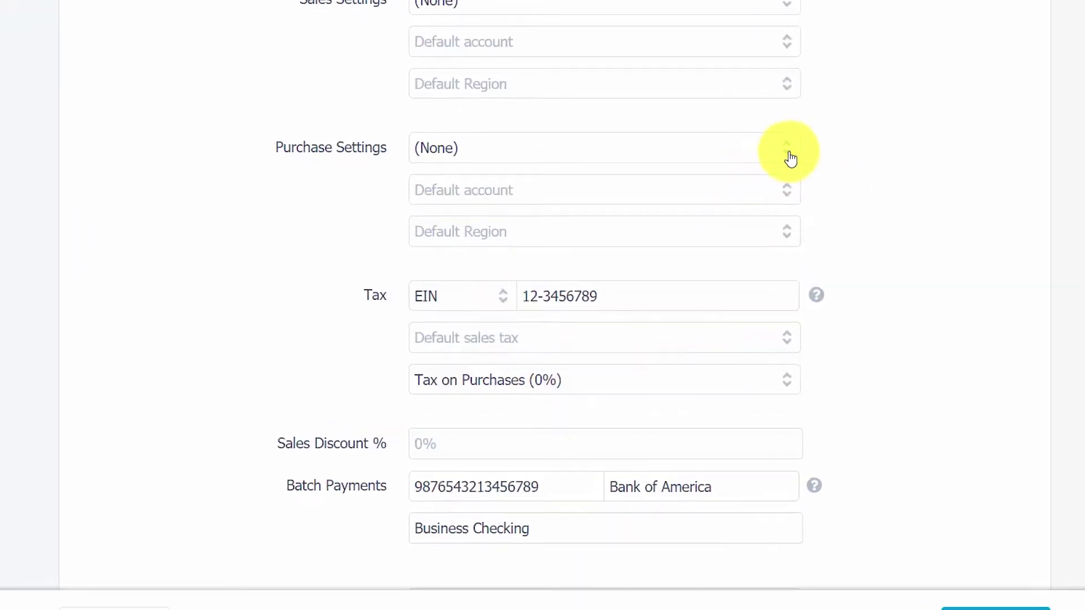
- Set the supplier's Purchase Settings tax option to No tax
{"action": "left_click", "coordinate": [790, 159]}
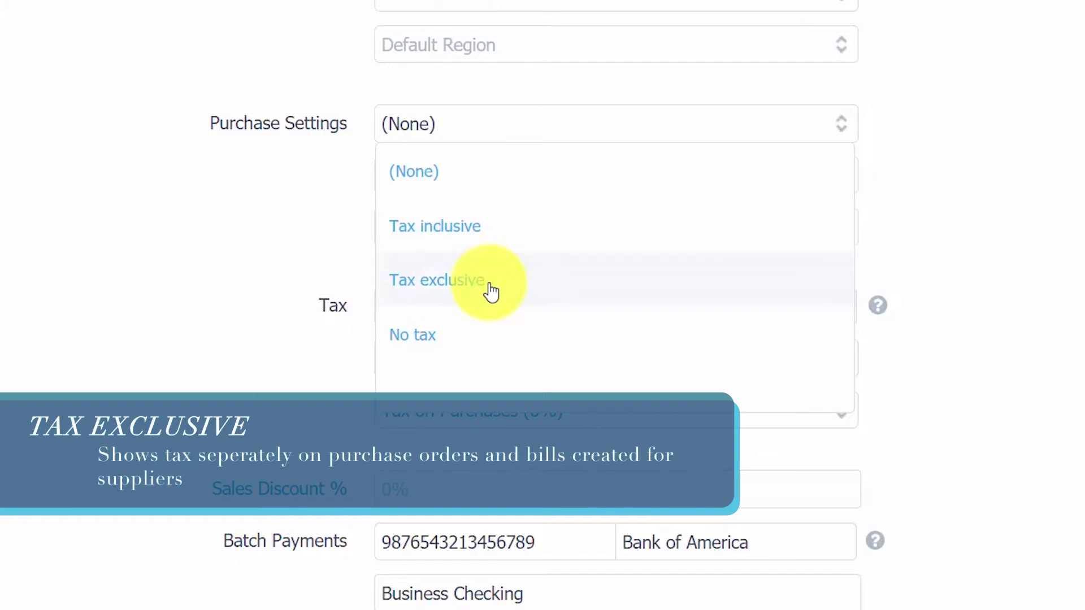
{"action": "left_click", "coordinate": [438, 350]}
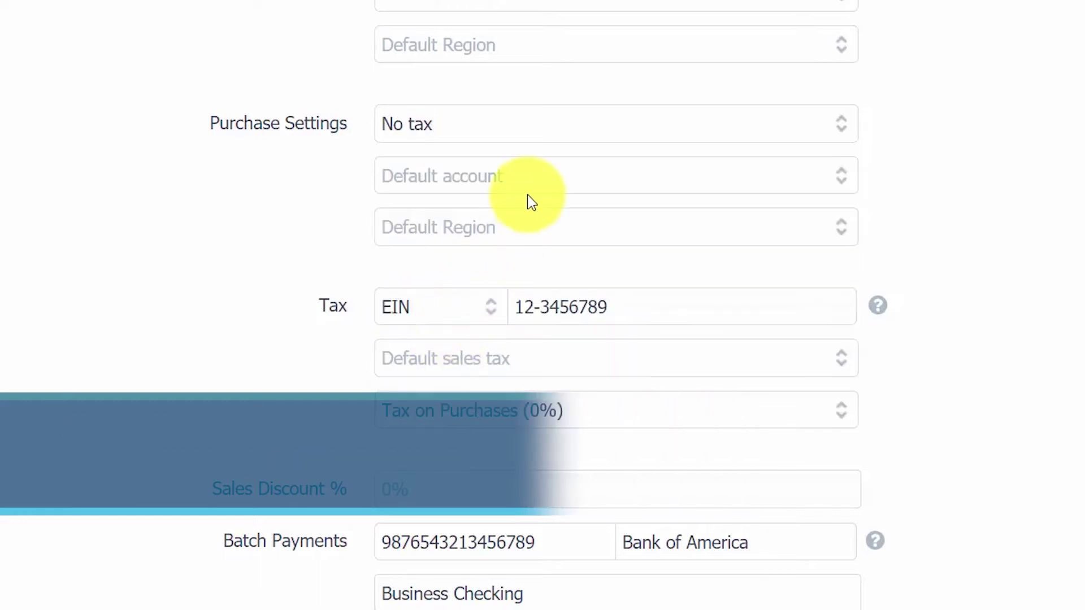
{"action": "left_click", "coordinate": [529, 177]}
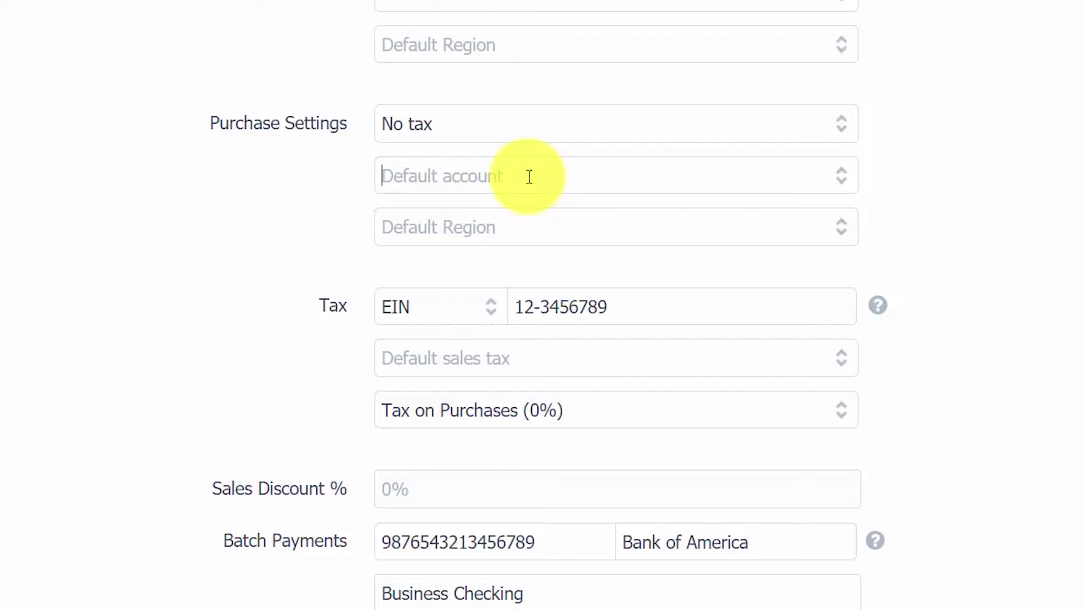
{"action": "left_click", "coordinate": [531, 235]}
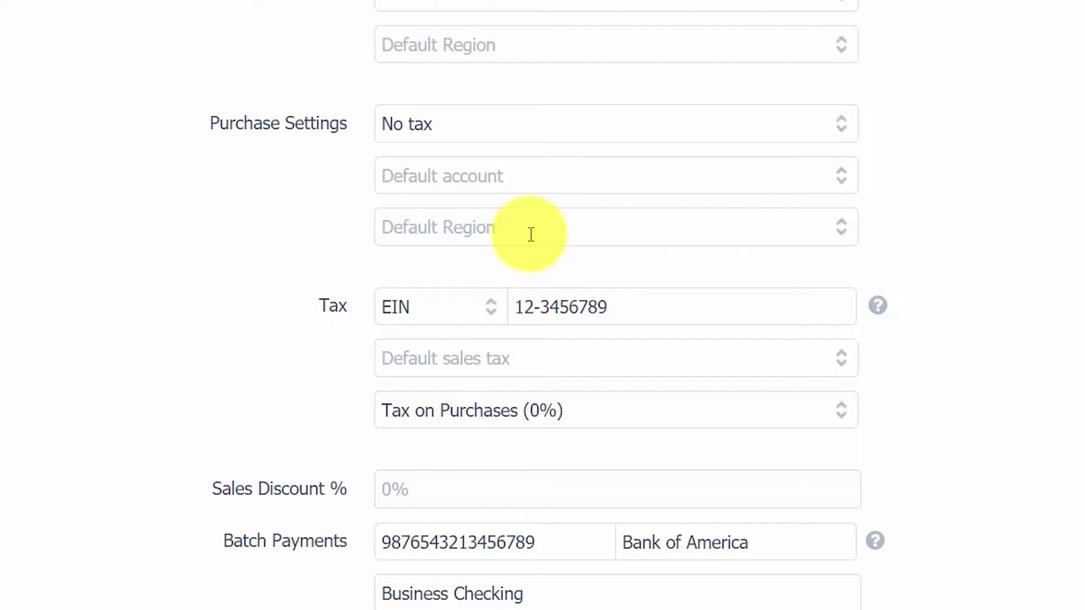
{"action": "left_click", "coordinate": [846, 241]}
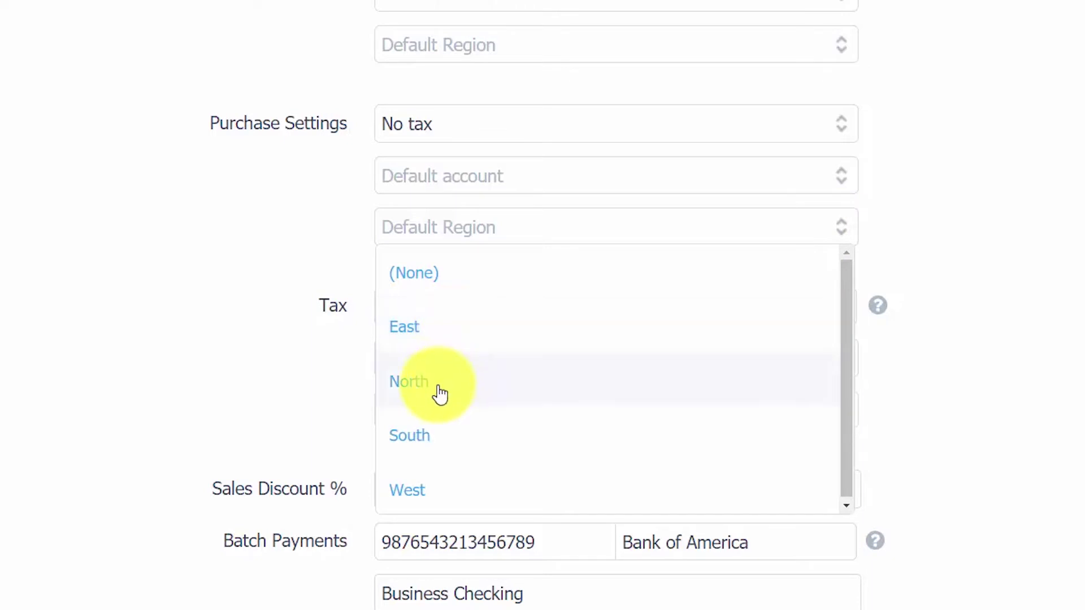
{"action": "left_click", "coordinate": [982, 243]}
{"action": "left_click", "coordinate": [738, 309]}
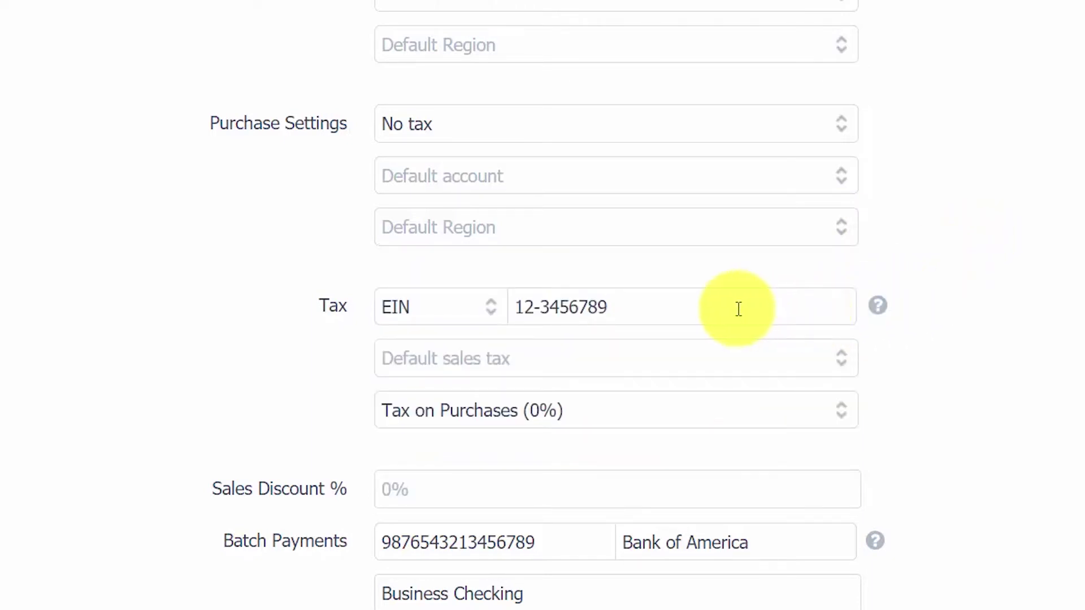
{"action": "left_click", "coordinate": [490, 321]}
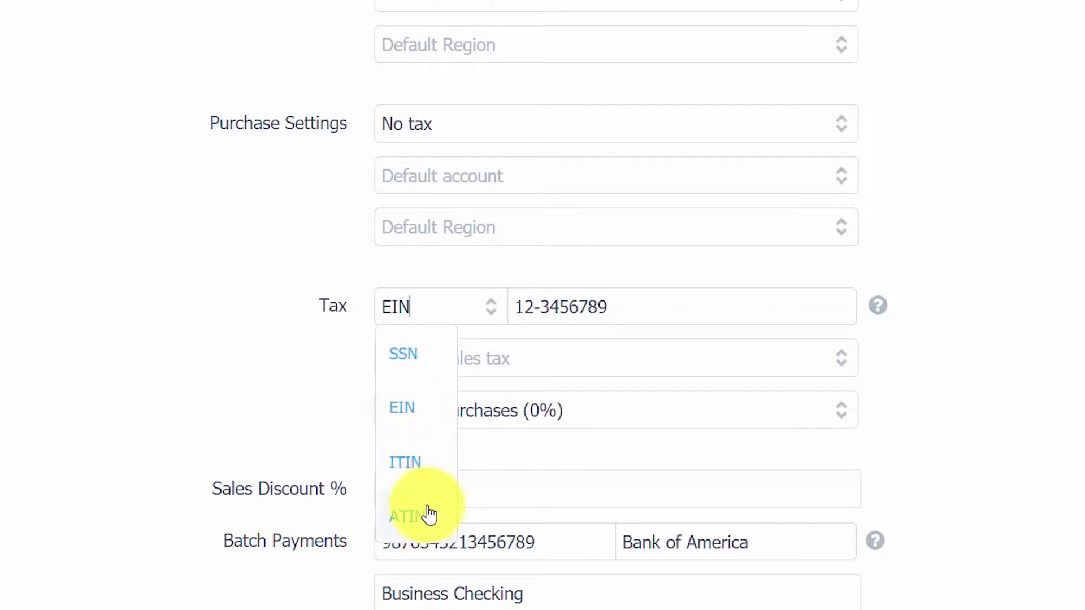
- Change the supplier's tax ID type from EIN to ITIN
{"action": "left_click", "coordinate": [478, 313]}
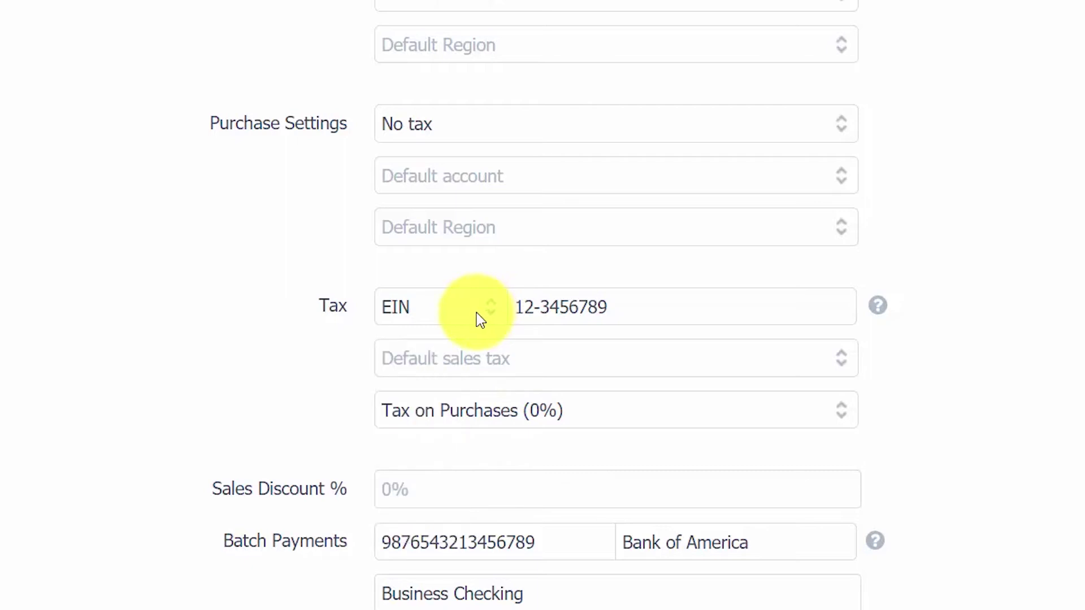
{"action": "left_click", "coordinate": [637, 311]}
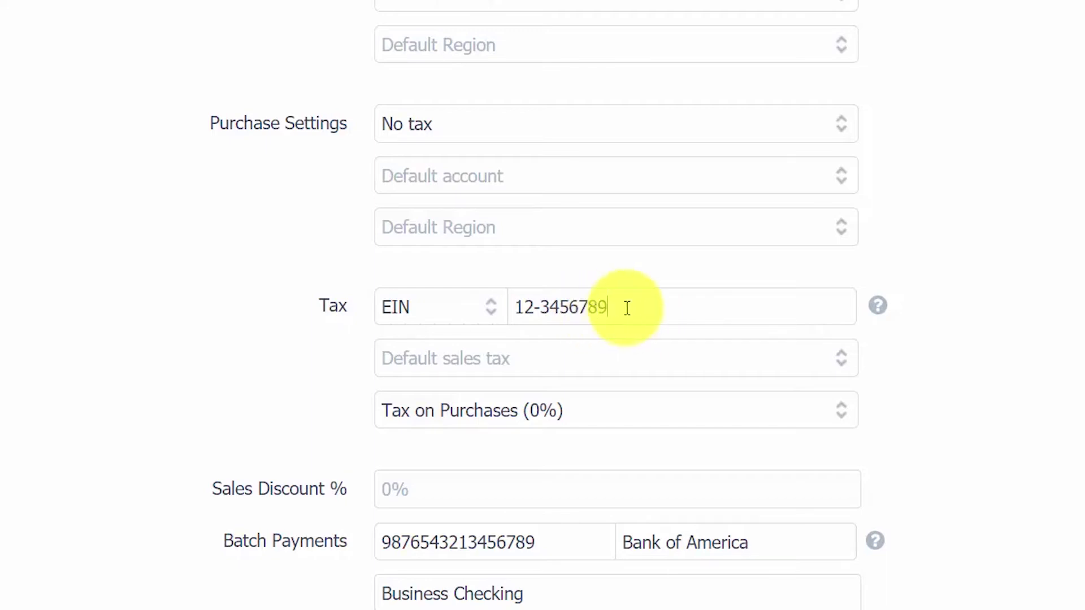
{"action": "left_click_drag", "start_coordinate": [656, 308], "coordinate": [508, 320]}
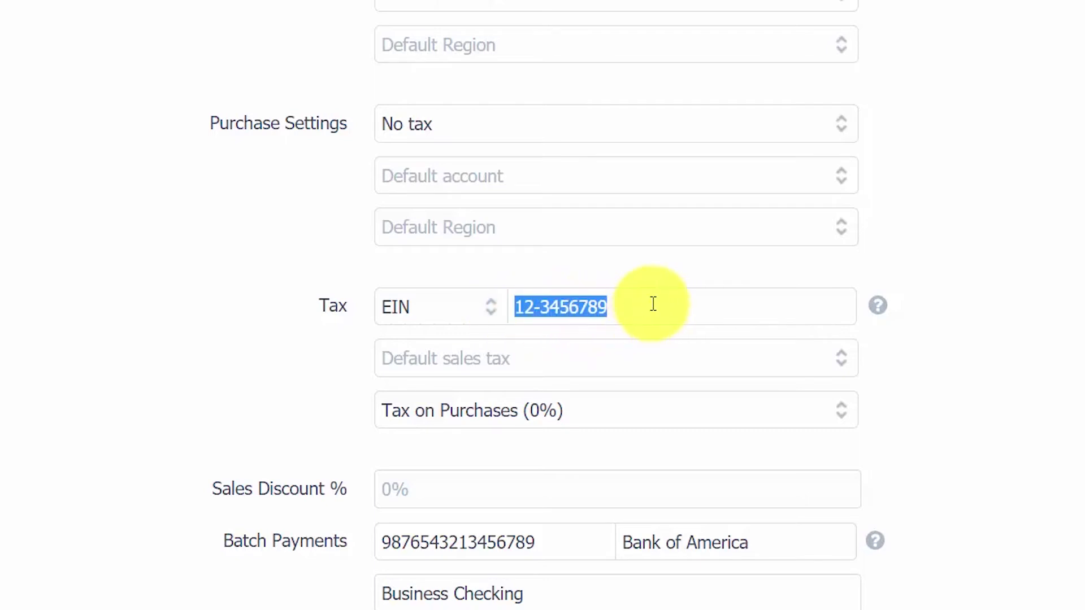
{"action": "left_click", "coordinate": [653, 304]}
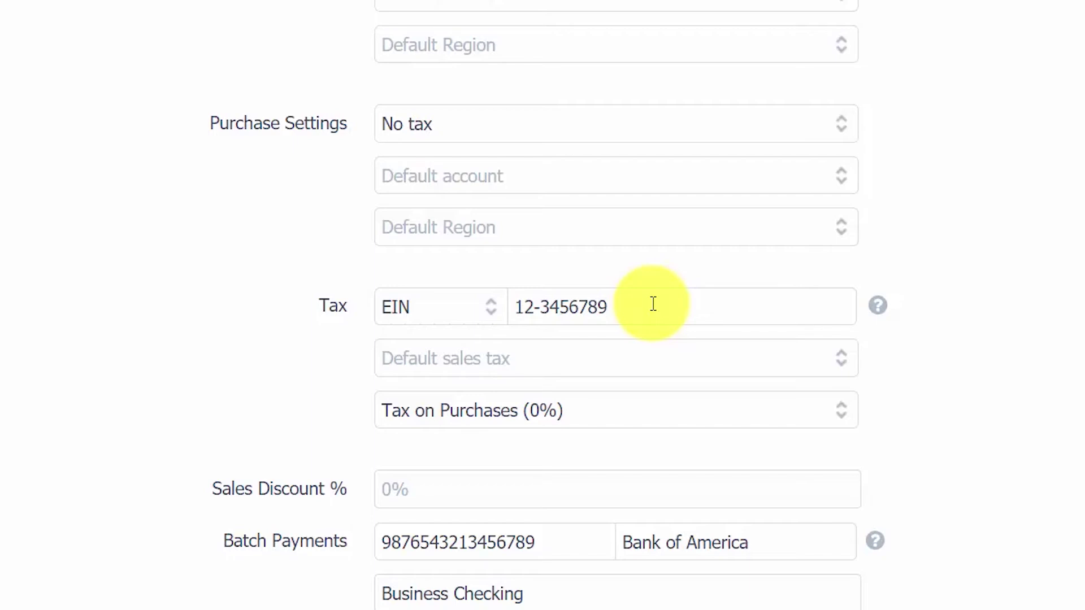
{"action": "left_click", "coordinate": [489, 322]}
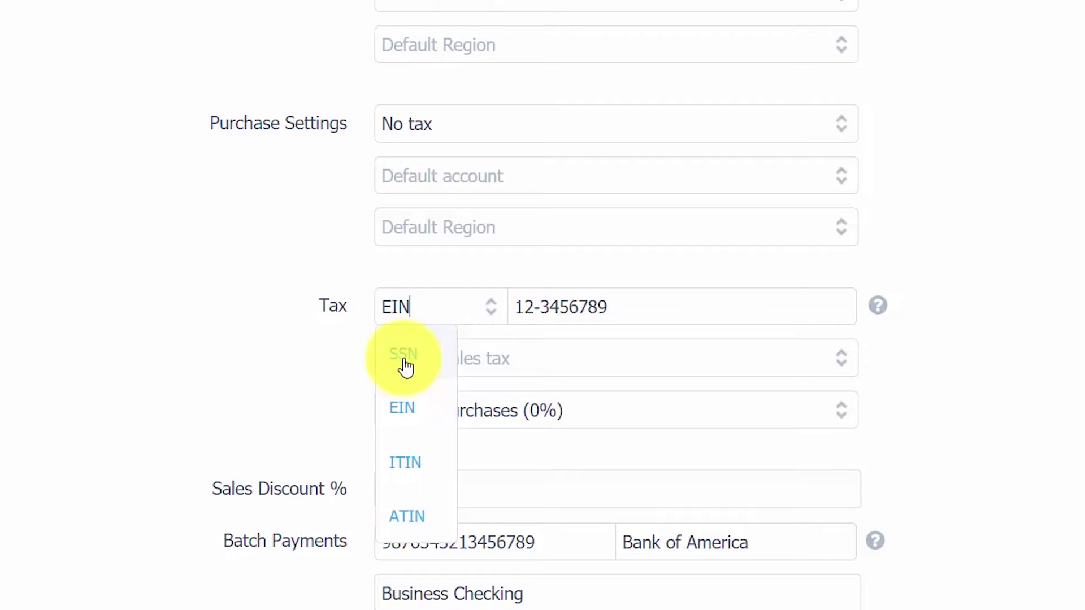
{"action": "left_click", "coordinate": [404, 464]}
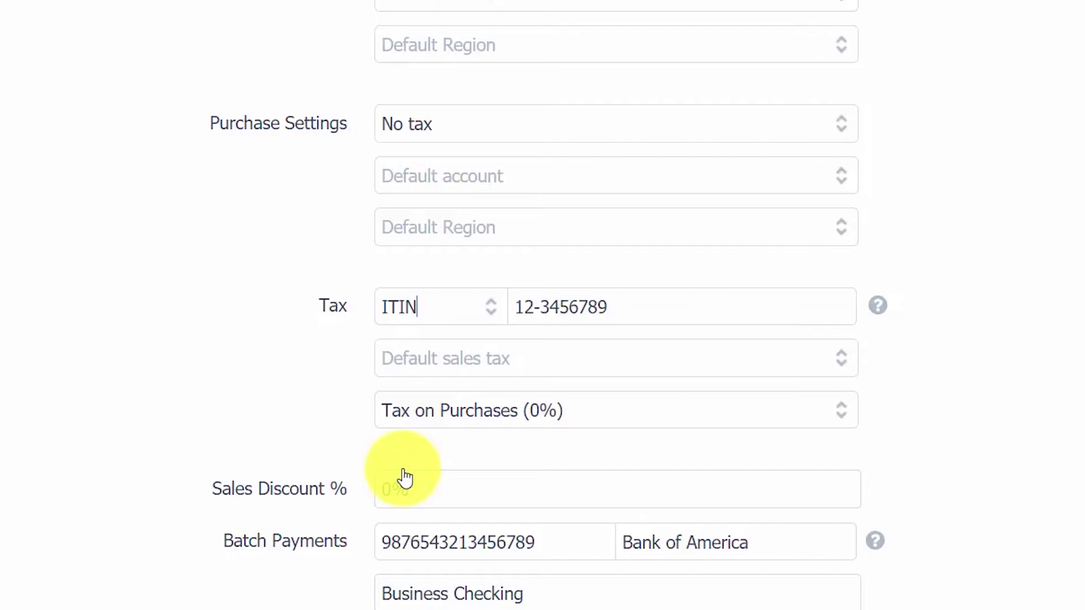
{"action": "scroll", "coordinate": [848, 240], "scroll_direction": "down", "scroll_amount": 3}
{"action": "left_click", "coordinate": [849, 244]}
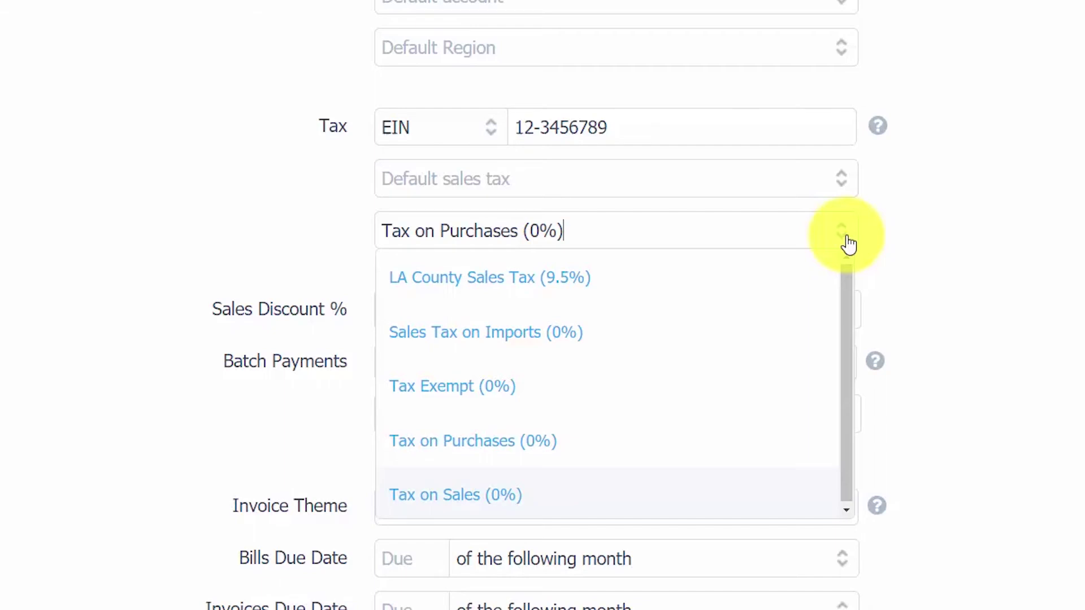
{"action": "left_click", "coordinate": [849, 245]}
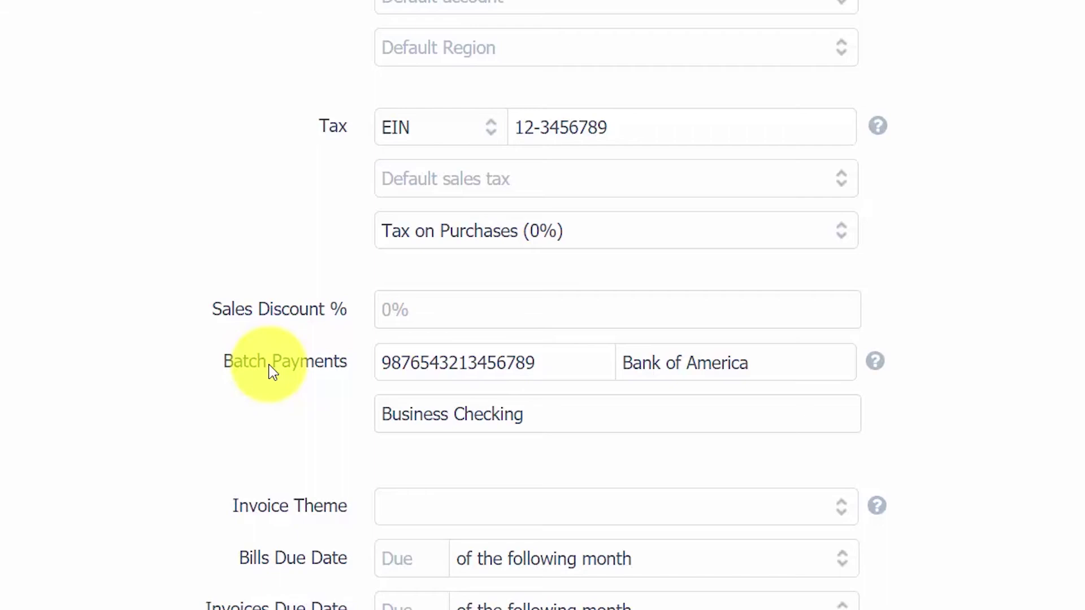
{"action": "left_click", "coordinate": [569, 369]}
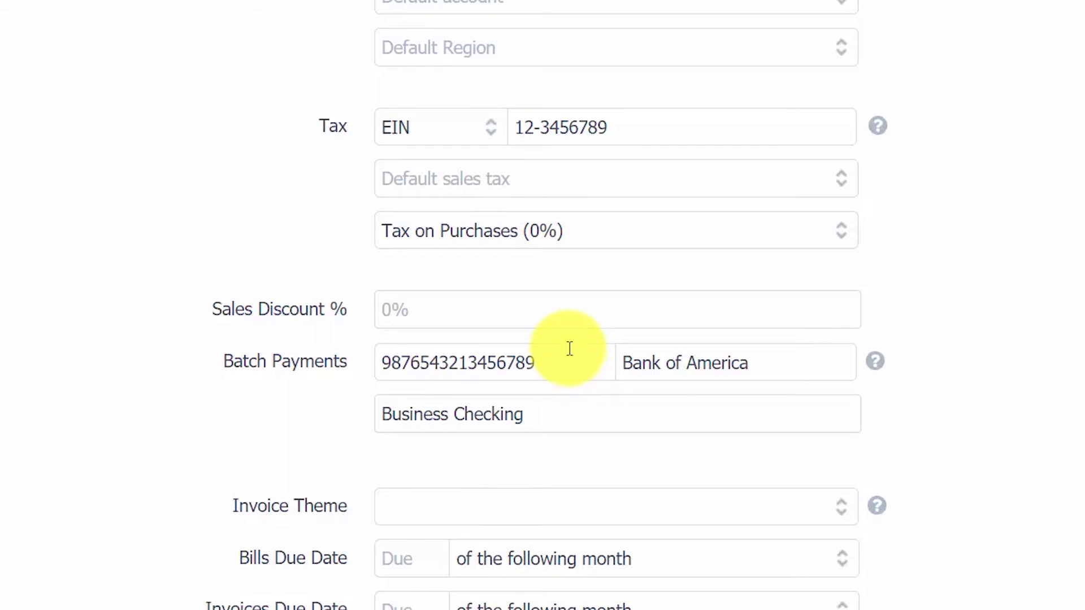
{"action": "left_click_drag", "start_coordinate": [572, 359], "coordinate": [363, 380]}
{"action": "left_click", "coordinate": [790, 359]}
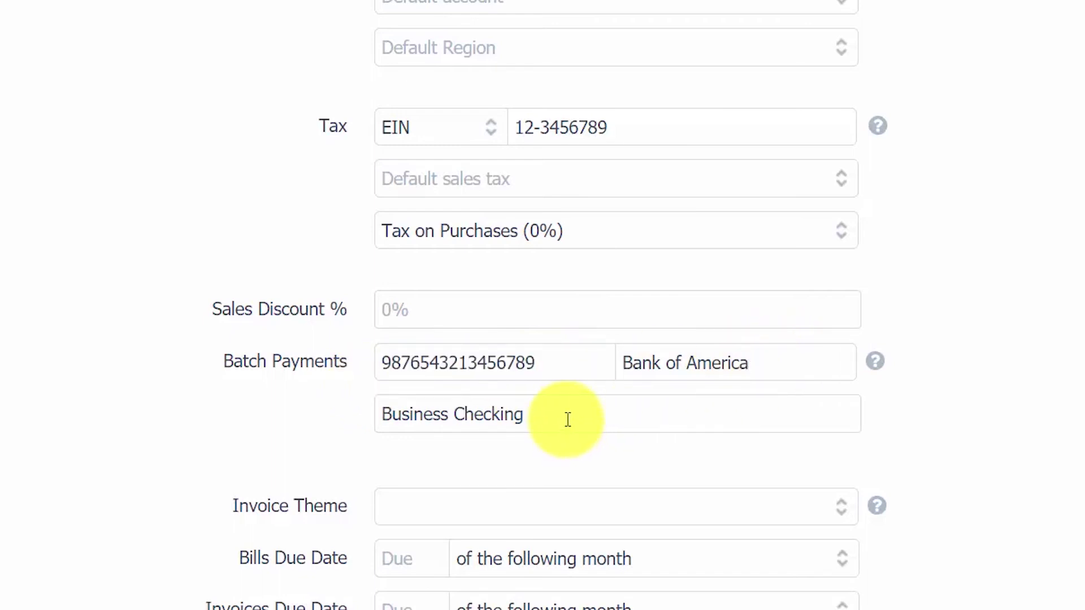
- Make bills due 60 days after the bill date, leaving the Xero Network Key empty
{"action": "scroll", "coordinate": [568, 419], "scroll_direction": "down", "scroll_amount": 3}
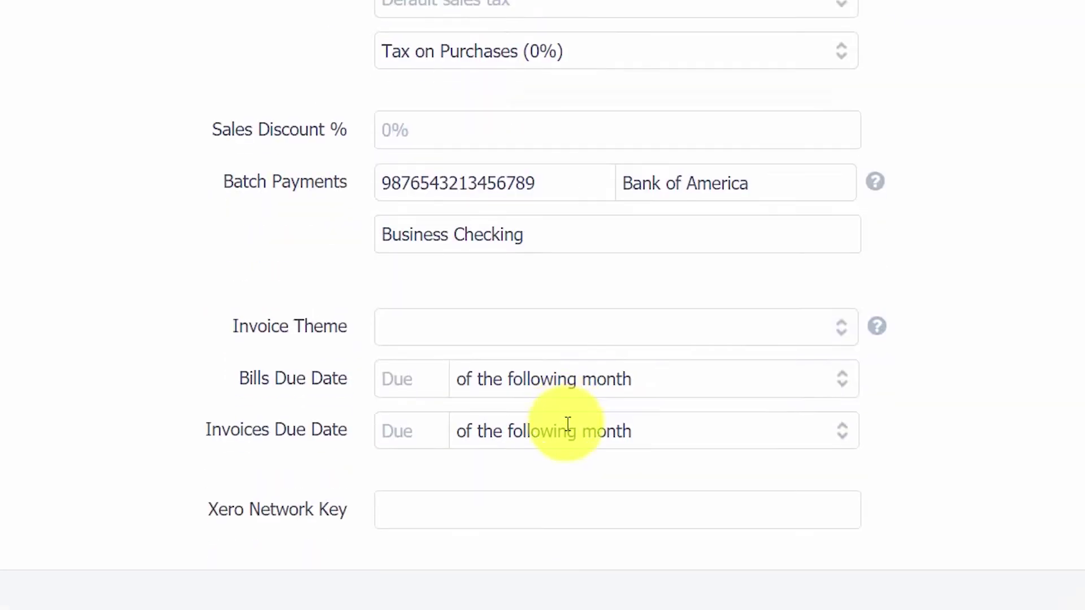
{"action": "left_click", "coordinate": [408, 386]}
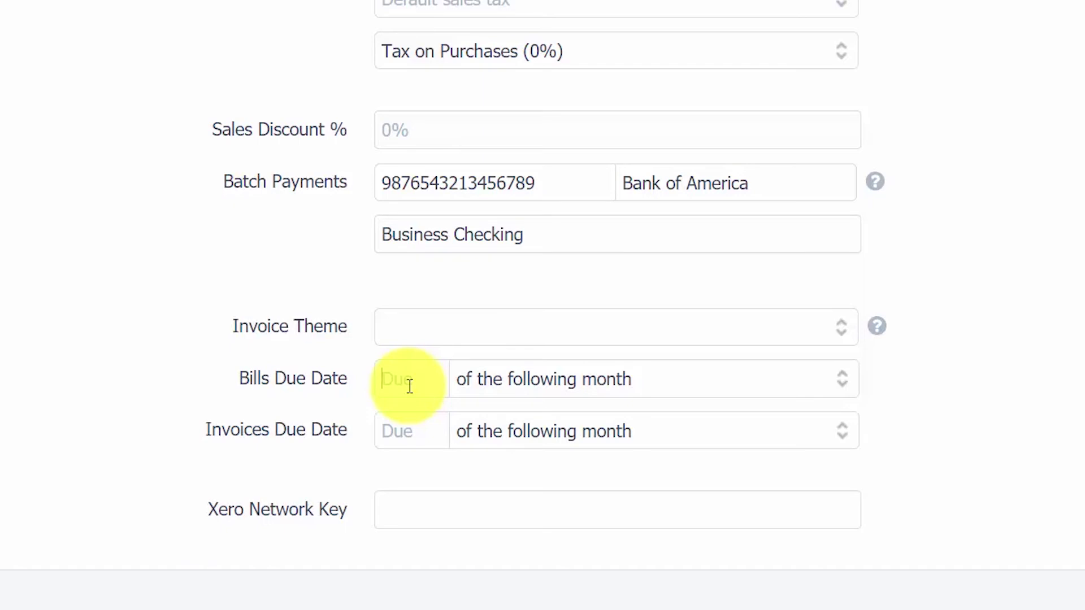
{"action": "scroll", "coordinate": [916, 363], "scroll_direction": "down", "scroll_amount": 3}
{"action": "left_click", "coordinate": [847, 267]}
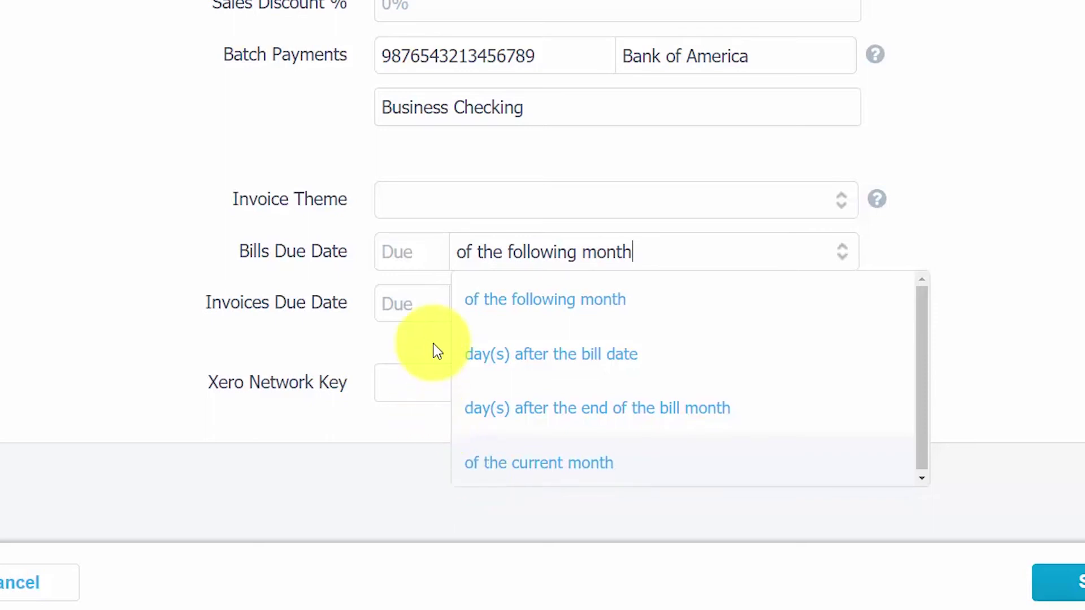
{"action": "left_click", "coordinate": [419, 253]}
{"action": "type", "text": "60"}
{"action": "left_click", "coordinate": [842, 252]}
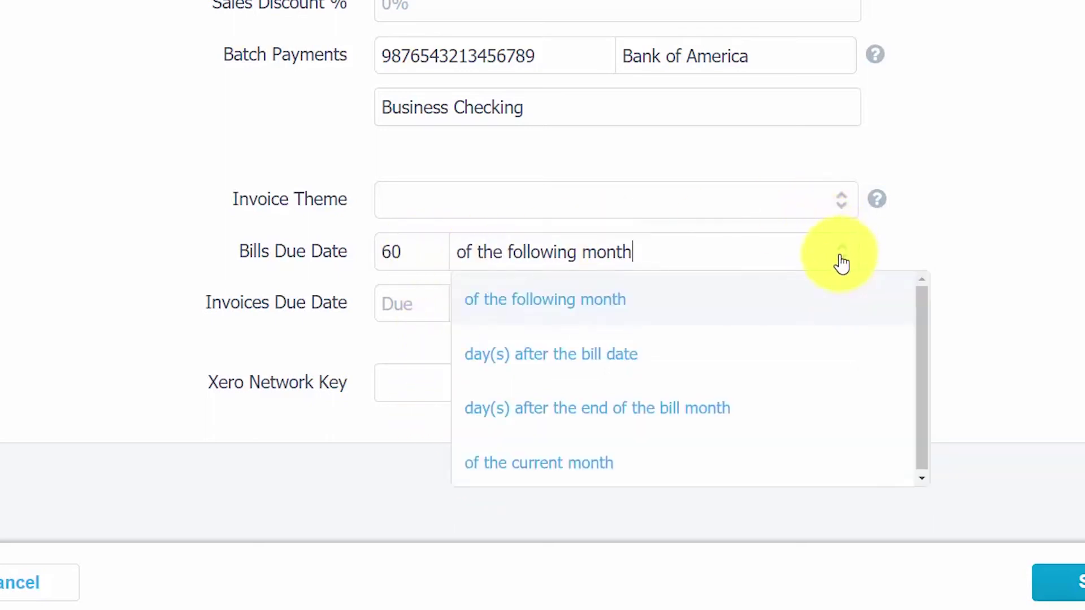
{"action": "left_click", "coordinate": [618, 364]}
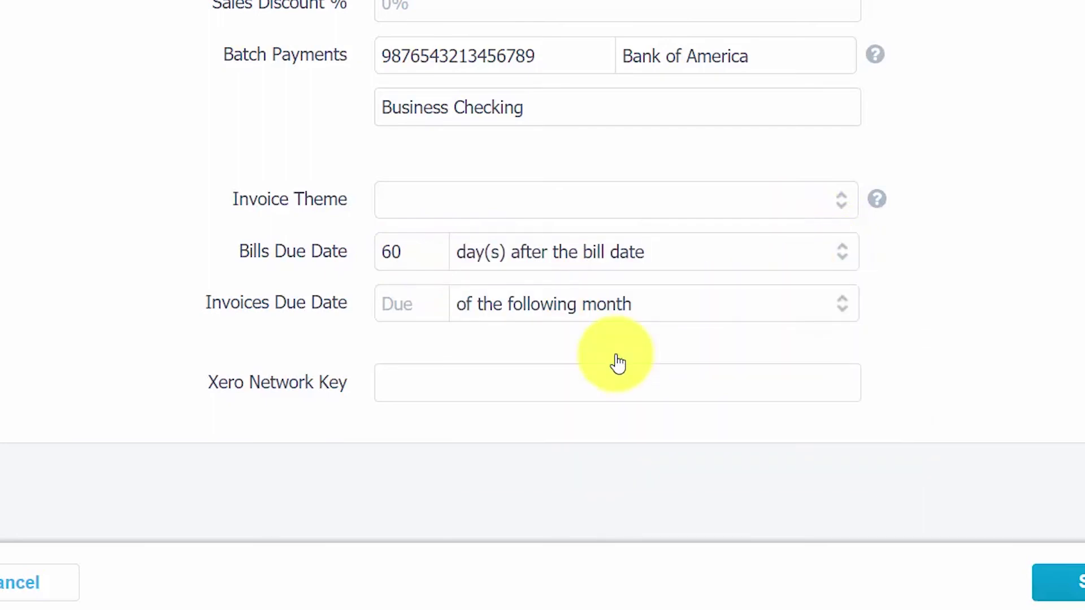
{"action": "left_click", "coordinate": [518, 386]}
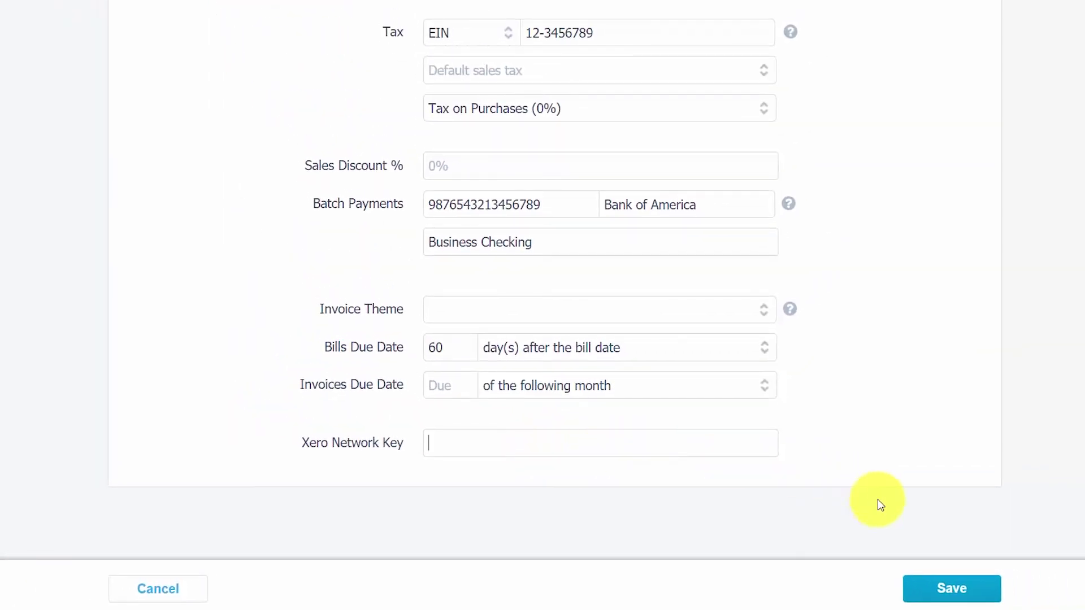
{"action": "left_click", "coordinate": [961, 595]}
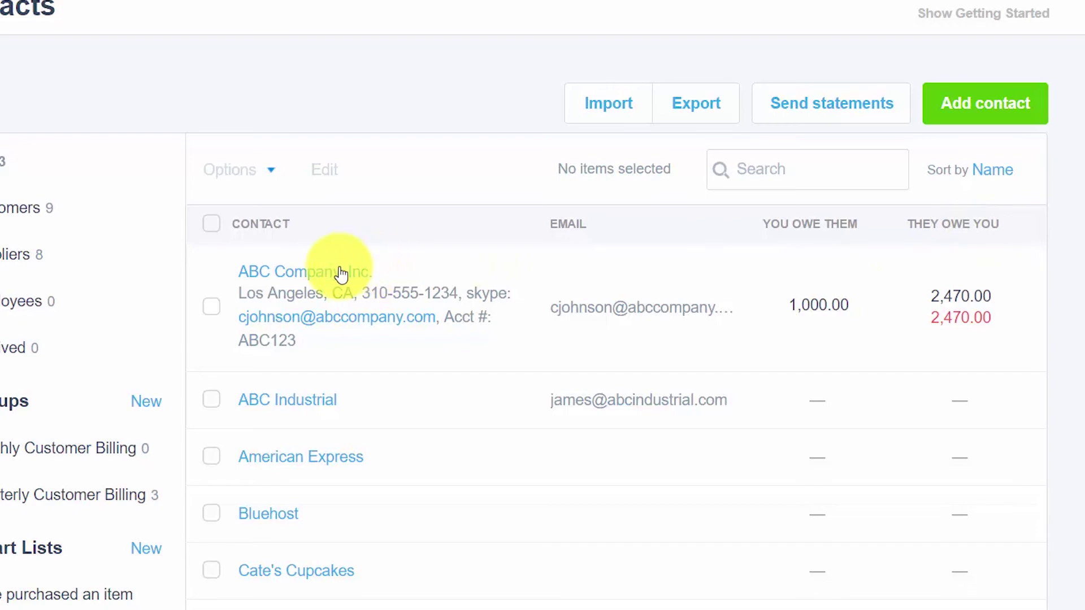
{"action": "scroll", "coordinate": [341, 274], "scroll_direction": "down", "scroll_amount": 5}
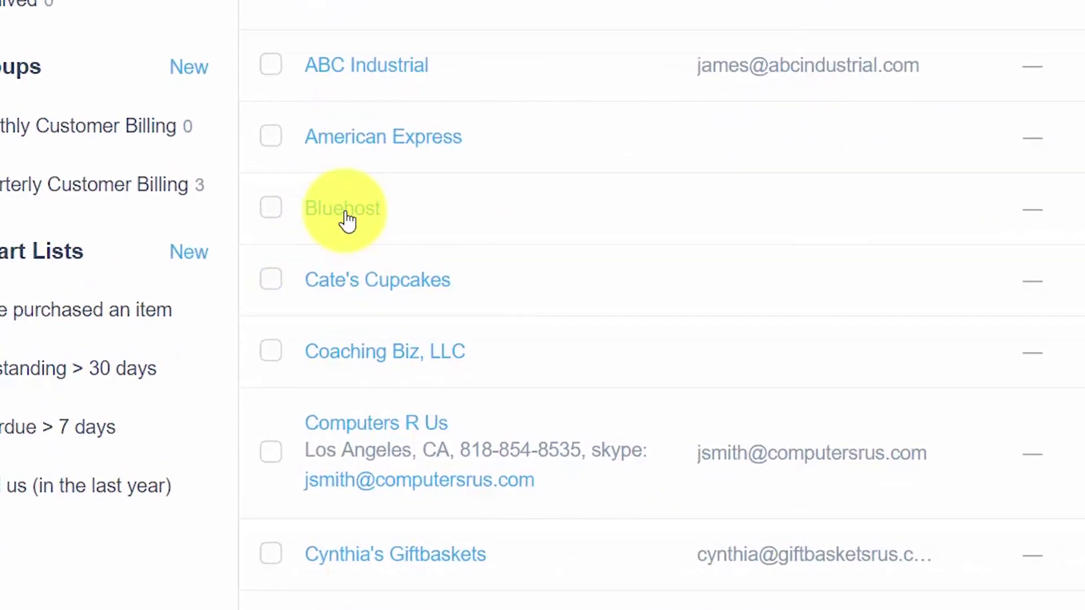
{"action": "left_click", "coordinate": [345, 218]}
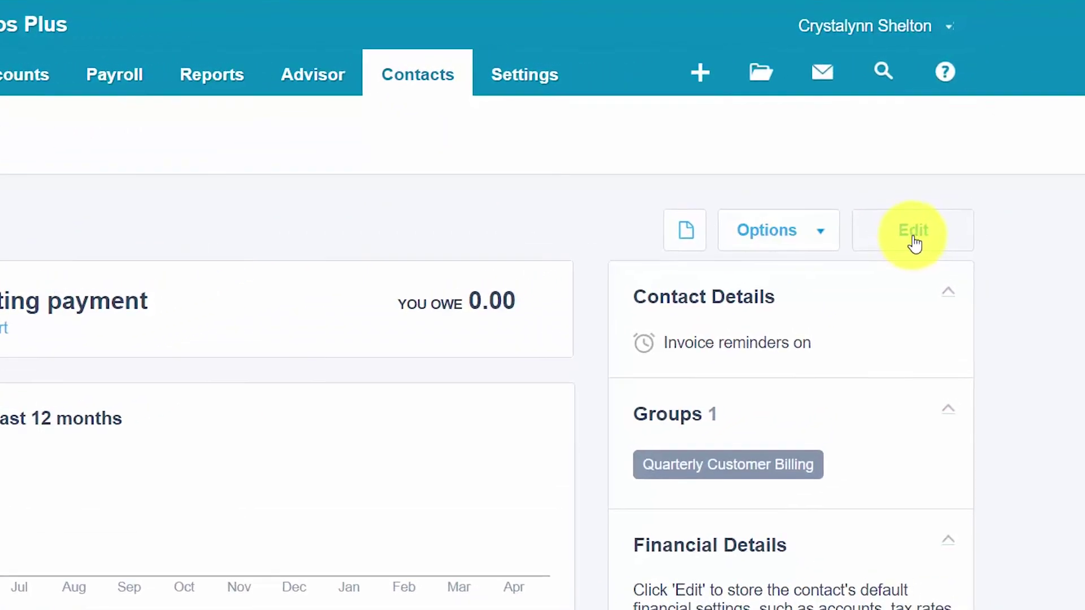
{"action": "left_click", "coordinate": [914, 240]}
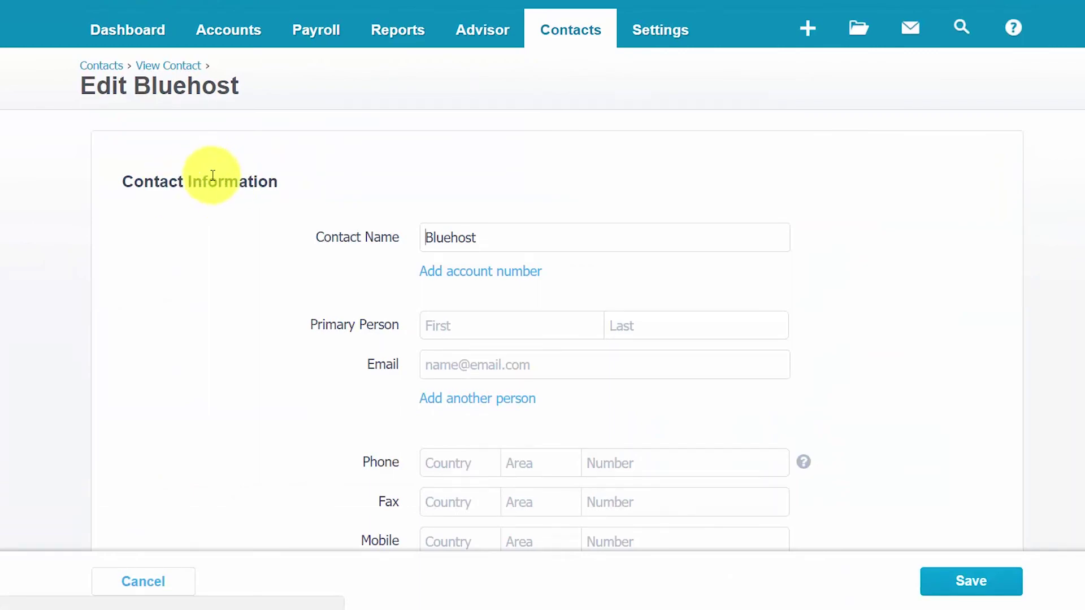
{"action": "scroll", "coordinate": [758, 297], "scroll_direction": "down", "scroll_amount": 5}
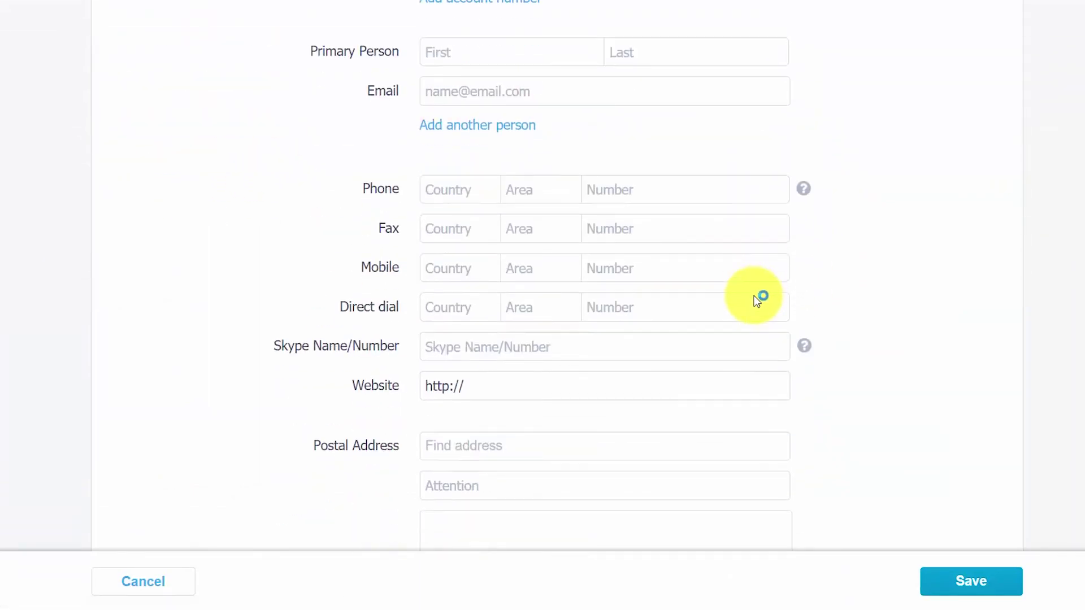
{"action": "scroll", "coordinate": [758, 298], "scroll_direction": "down", "scroll_amount": 12}
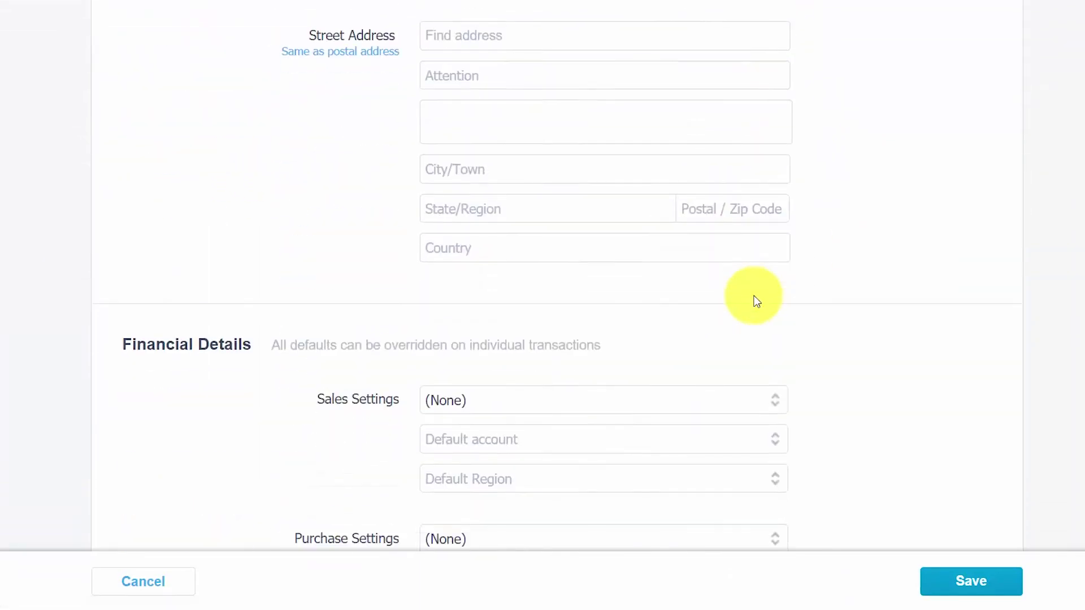
{"action": "scroll", "coordinate": [758, 300], "scroll_direction": "down", "scroll_amount": 5}
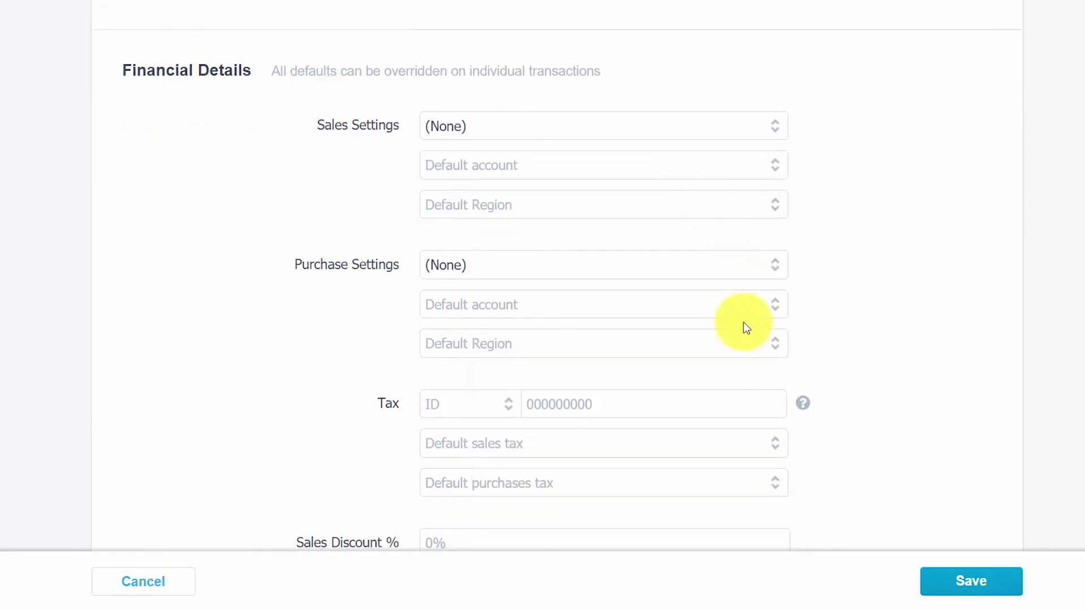
{"action": "left_click", "coordinate": [984, 588]}
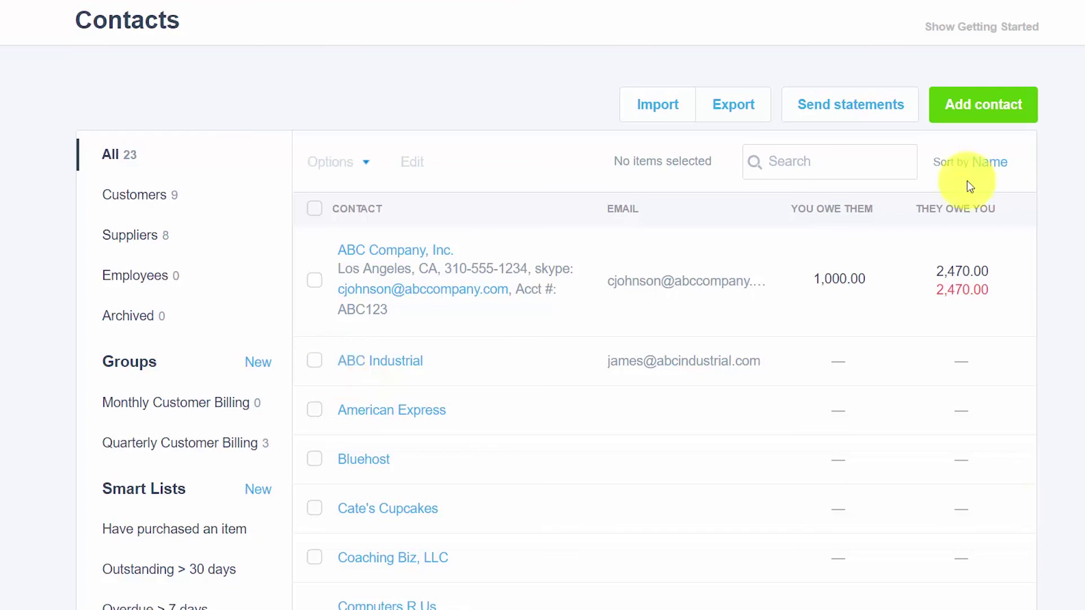
- Select ABC Company, Inc. and archive it through Options, confirming the dialog
{"action": "scroll", "coordinate": [452, 192], "scroll_direction": "down", "scroll_amount": 1}
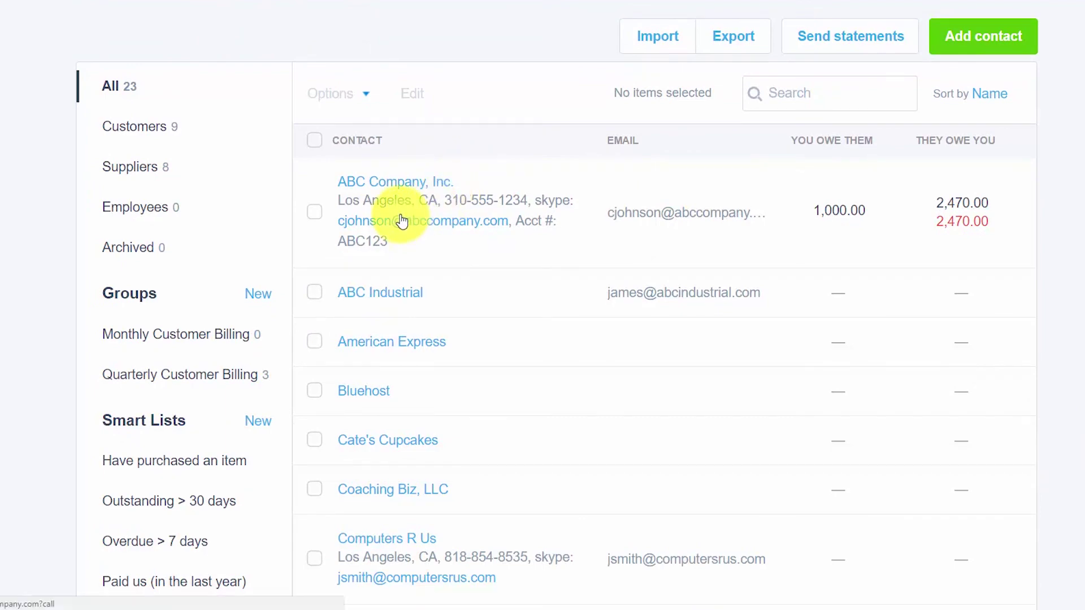
{"action": "left_click", "coordinate": [314, 223]}
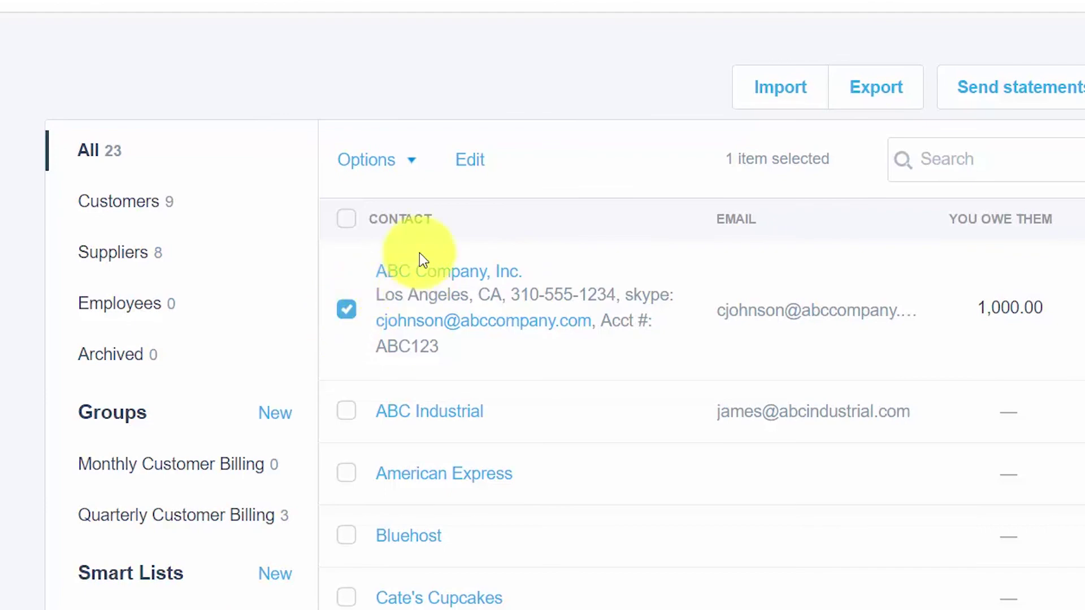
{"action": "left_click", "coordinate": [416, 169]}
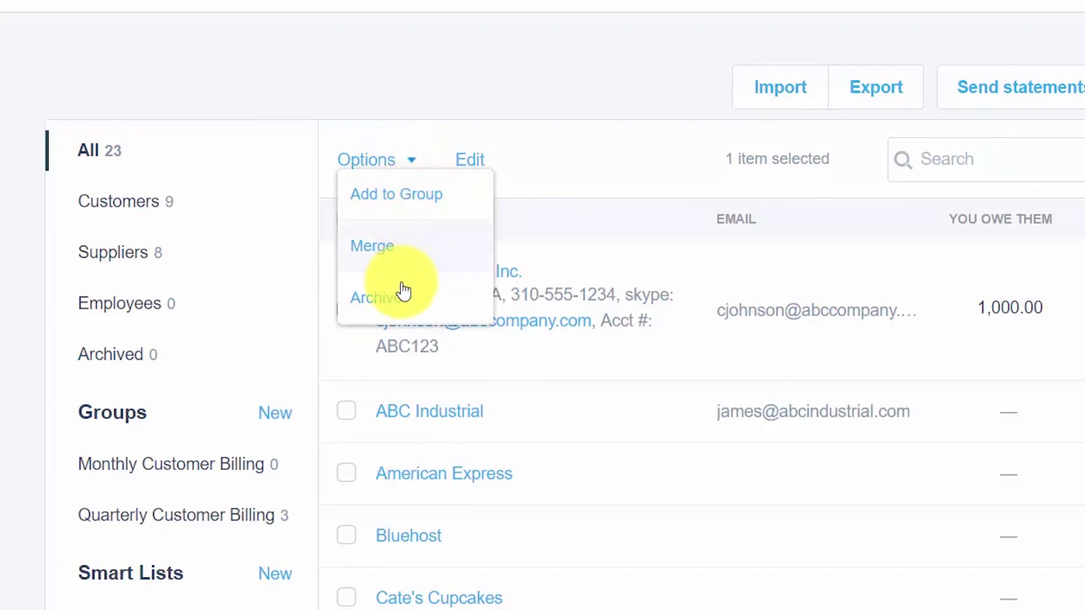
{"action": "left_click", "coordinate": [366, 309]}
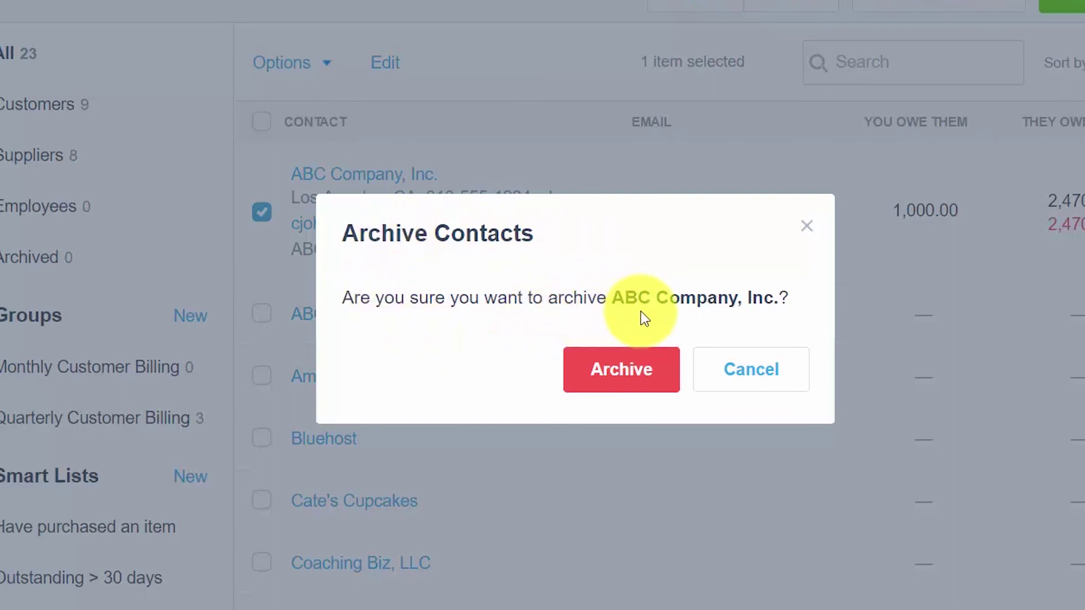
{"action": "left_click", "coordinate": [610, 387]}
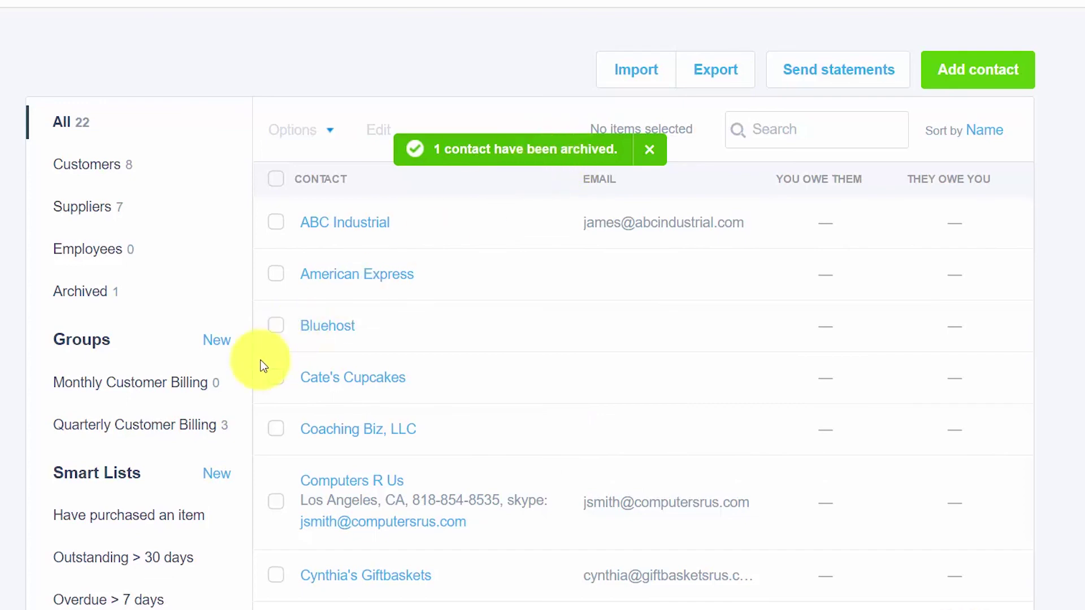
- Open ABC Company, Inc. from the Archived list and restore it, confirming the dialog
{"action": "scroll", "coordinate": [206, 444], "scroll_direction": "down", "scroll_amount": 3}
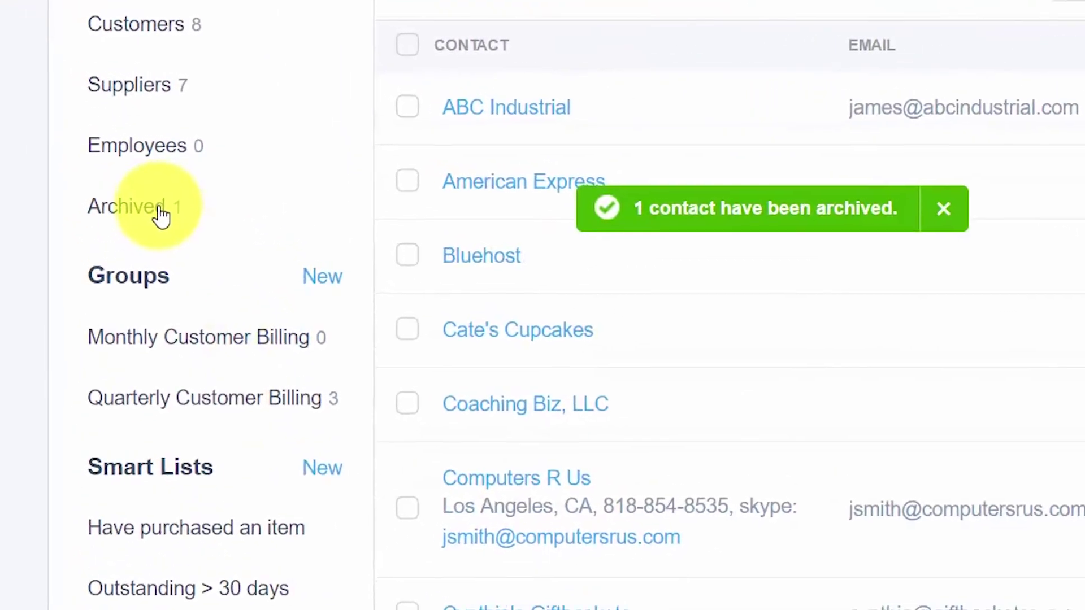
{"action": "left_click", "coordinate": [117, 163]}
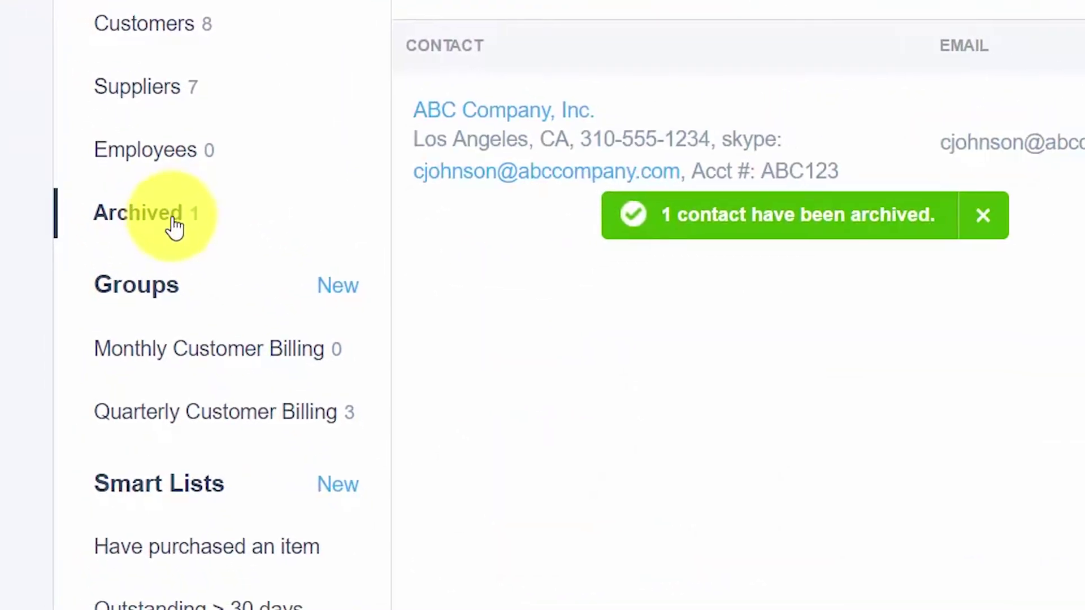
{"action": "scroll", "coordinate": [339, 333], "scroll_direction": "up", "scroll_amount": 2}
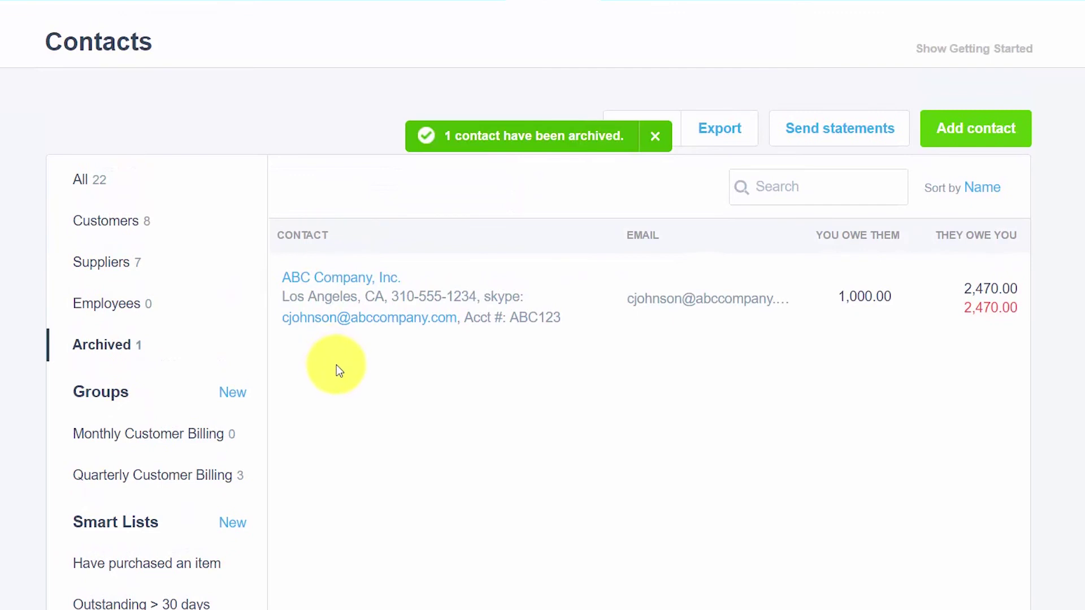
{"action": "left_click", "coordinate": [344, 279]}
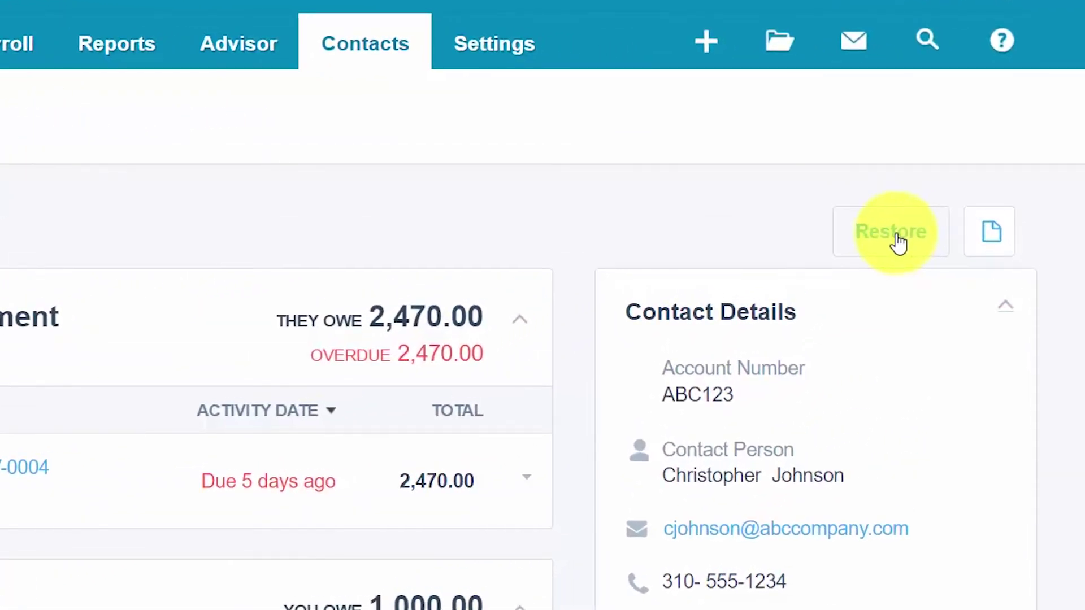
{"action": "left_click", "coordinate": [898, 240]}
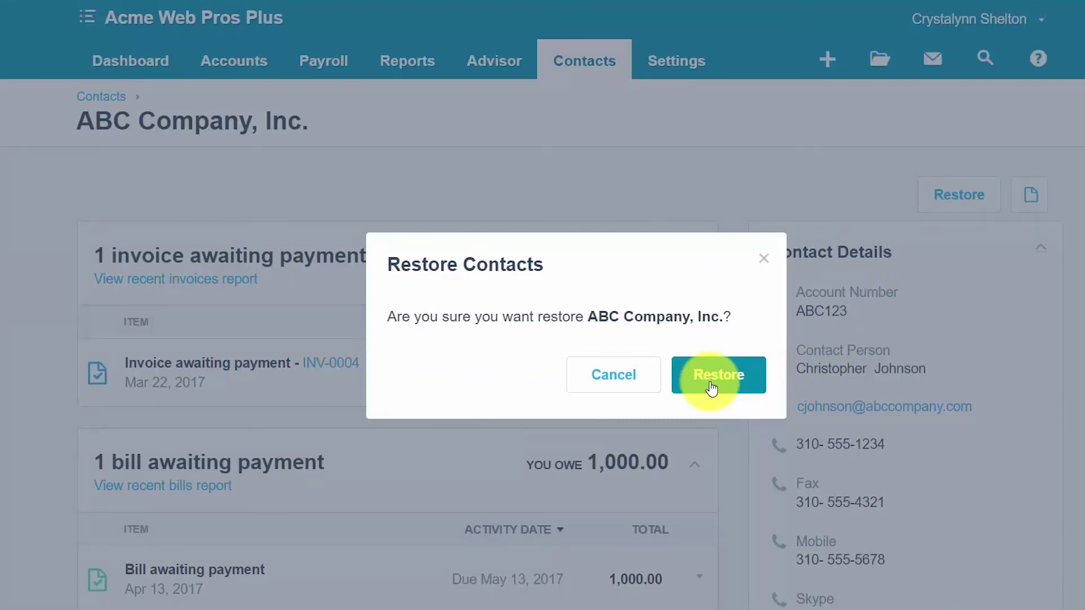
{"action": "left_click", "coordinate": [711, 387]}
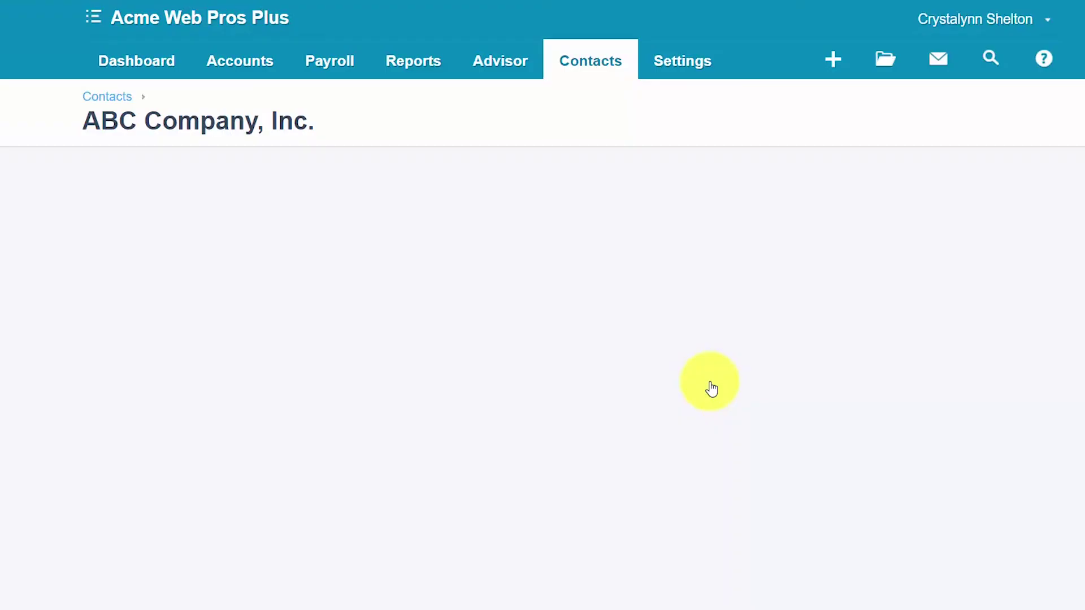